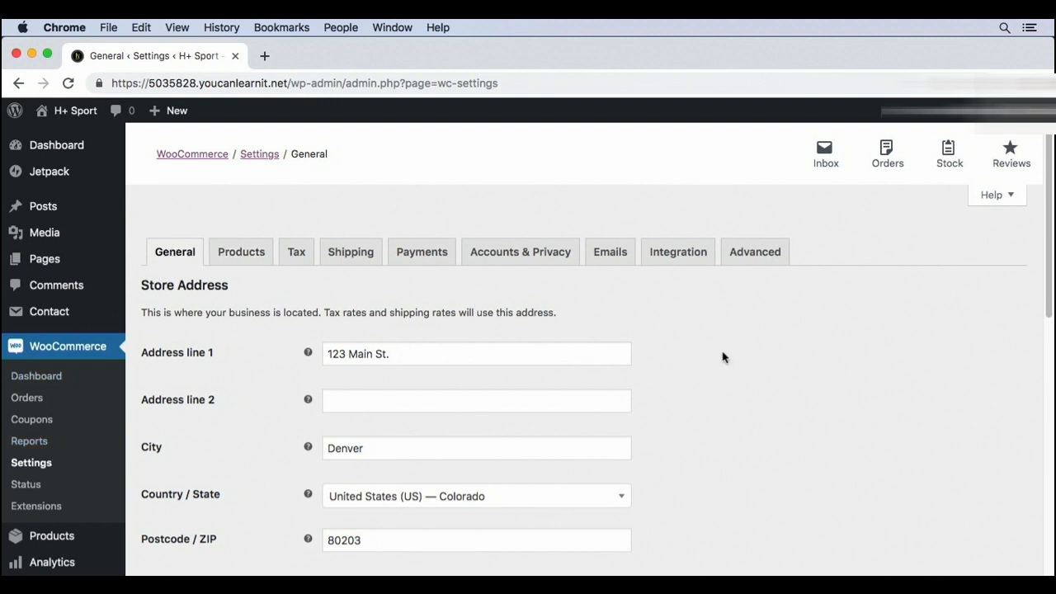
Review the General store settings from the store address through the currency options, including the default customer location choices.
scroll(723, 357, "down", 2)
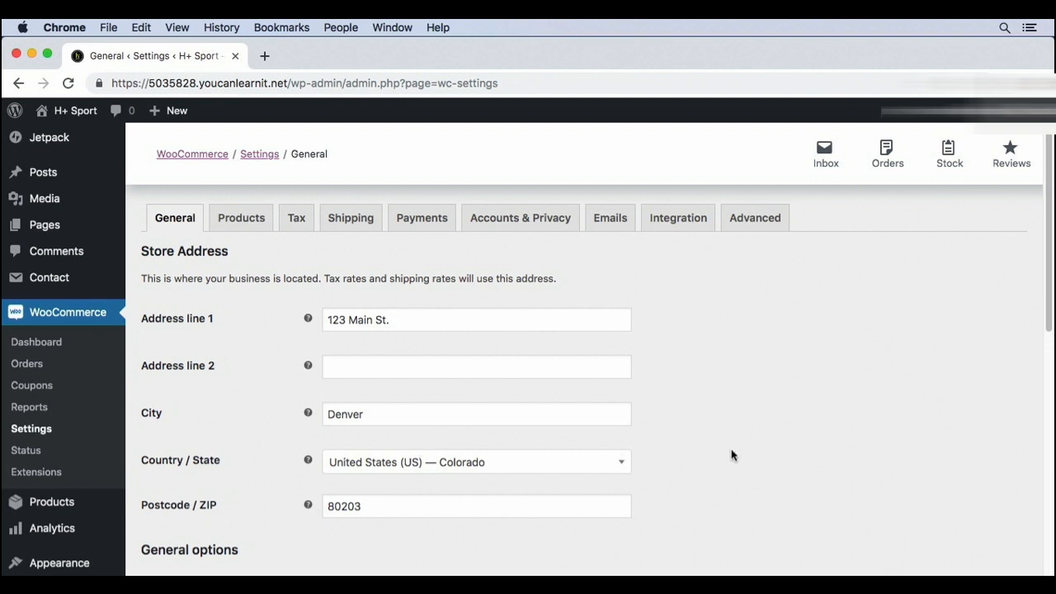
scroll(731, 454, "down", 5)
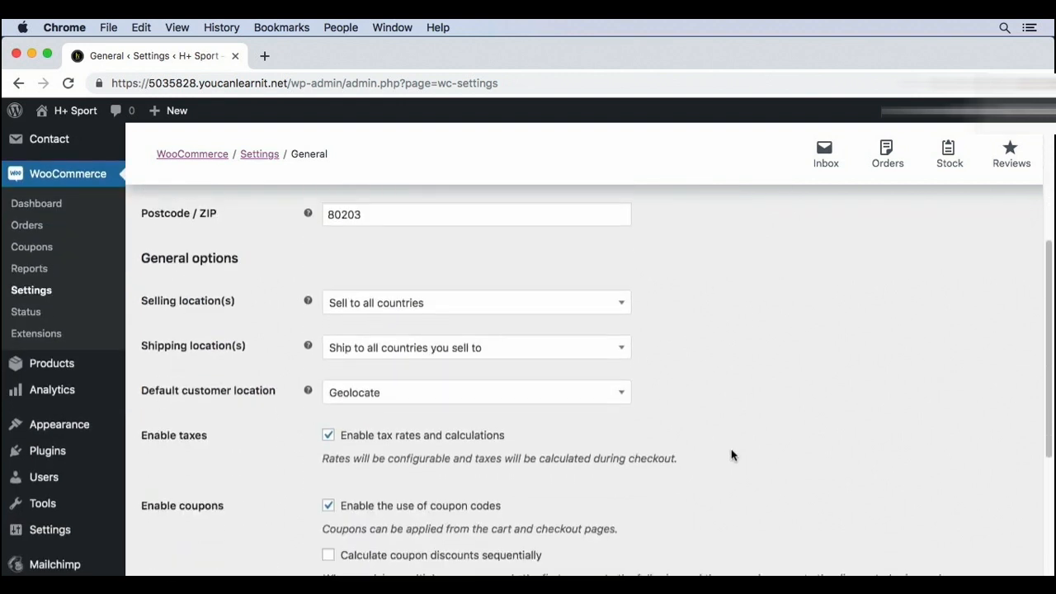
scroll(731, 452, "down", 1)
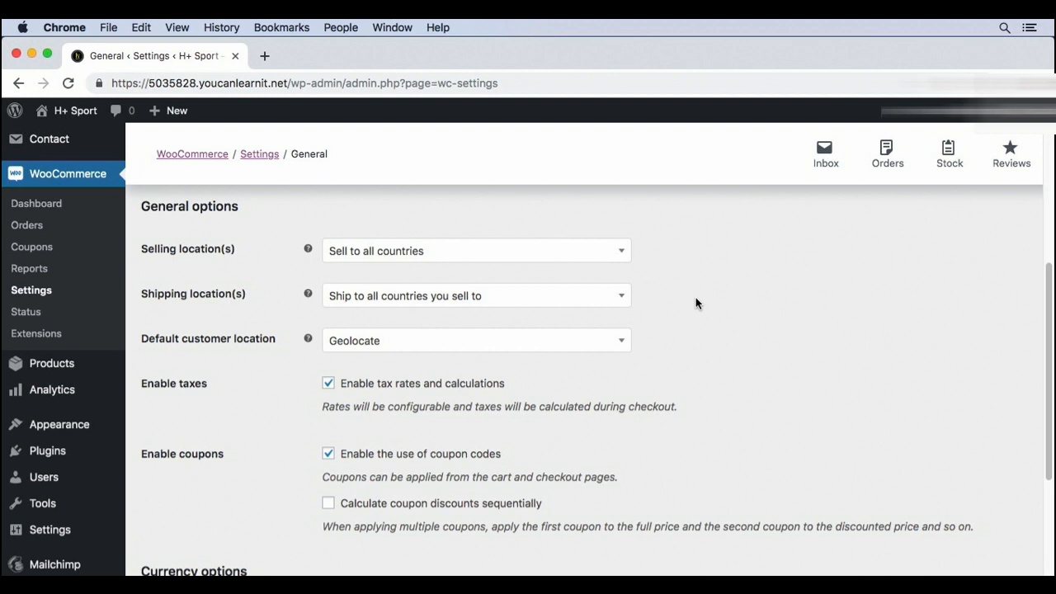
left_click(580, 352)
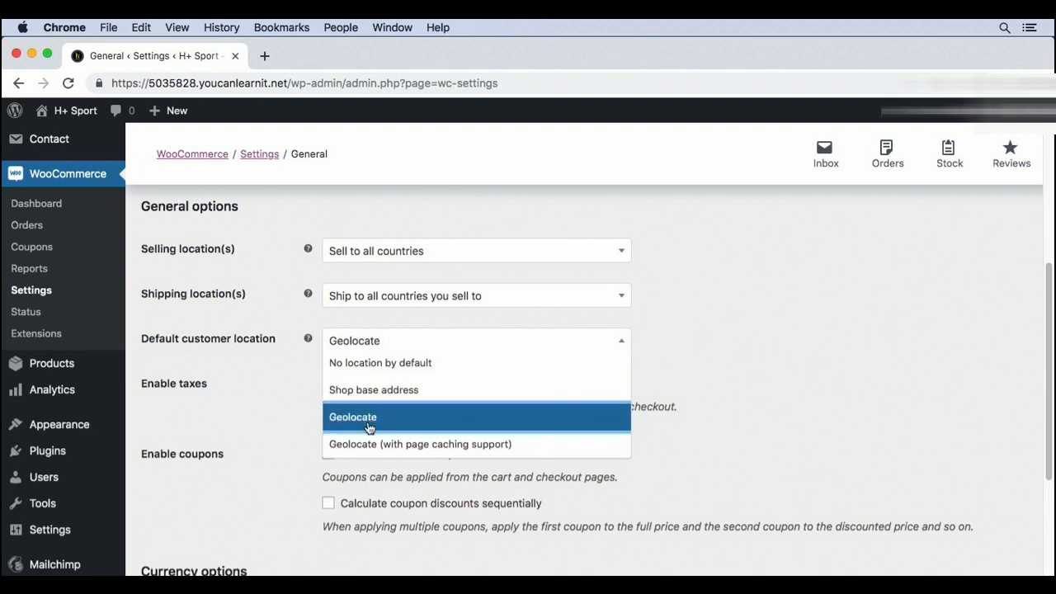
left_click(600, 408)
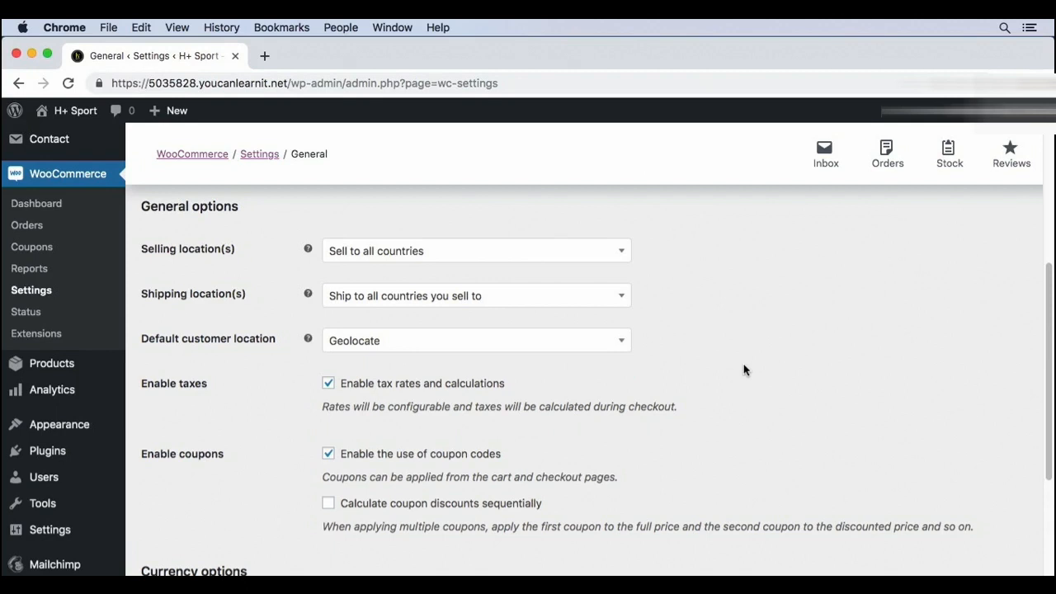
left_click(557, 342)
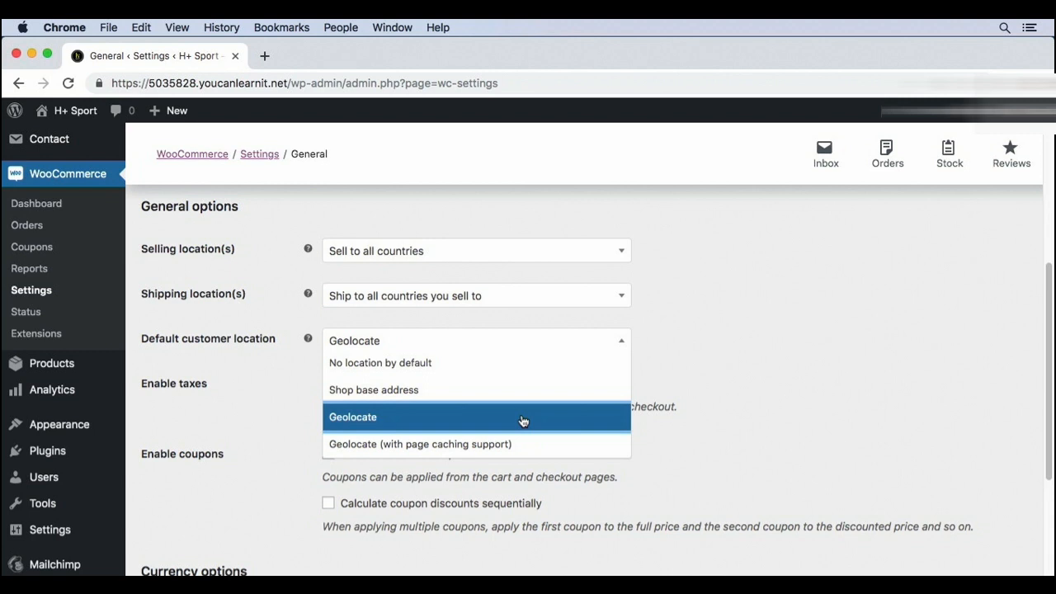
left_click(823, 372)
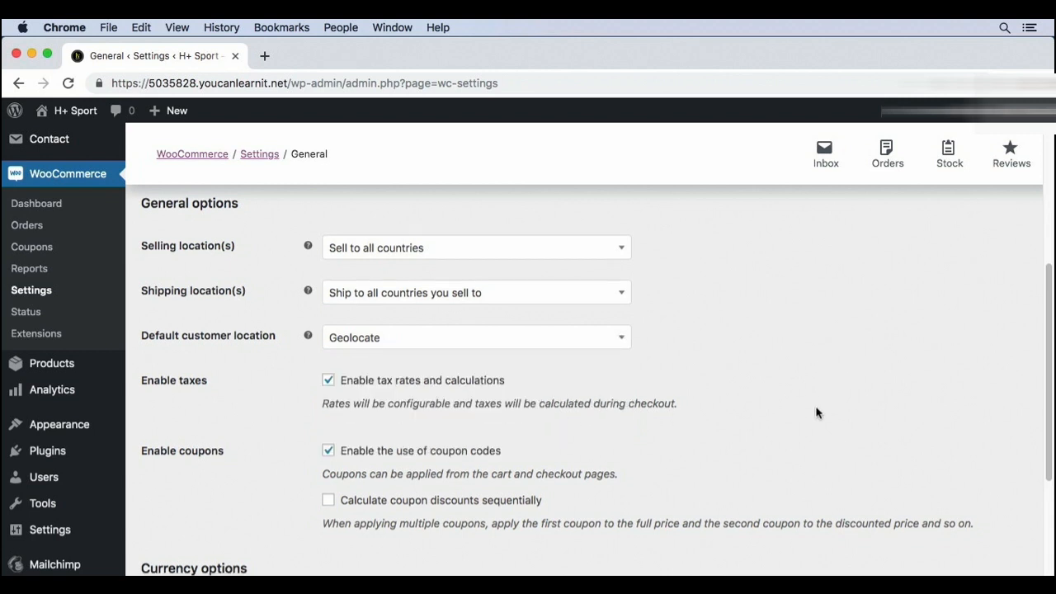
scroll(815, 412, "down", 1)
scroll(816, 413, "down", 3)
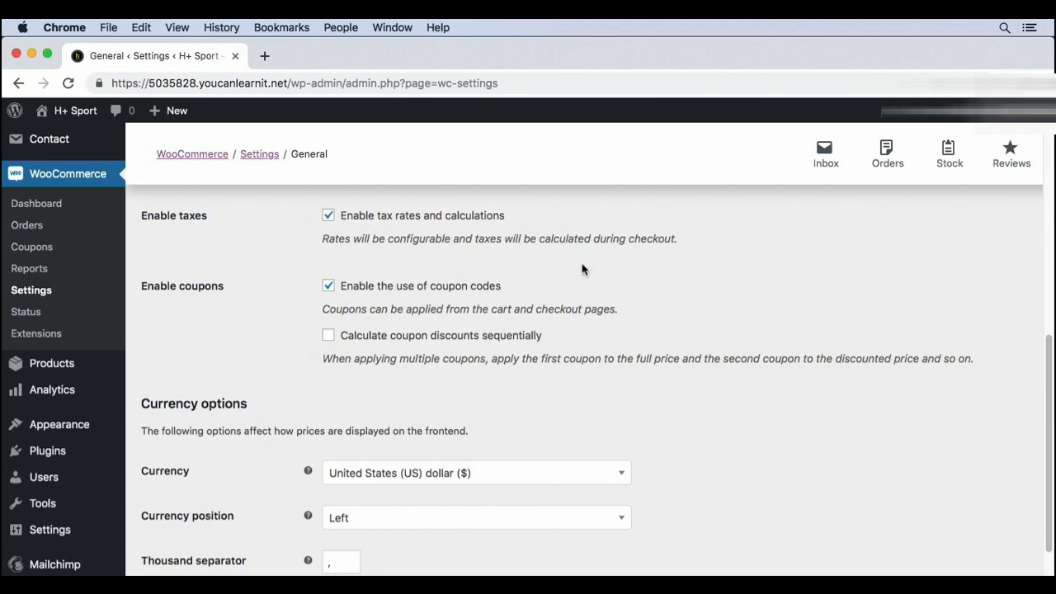
scroll(295, 396, "down", 4)
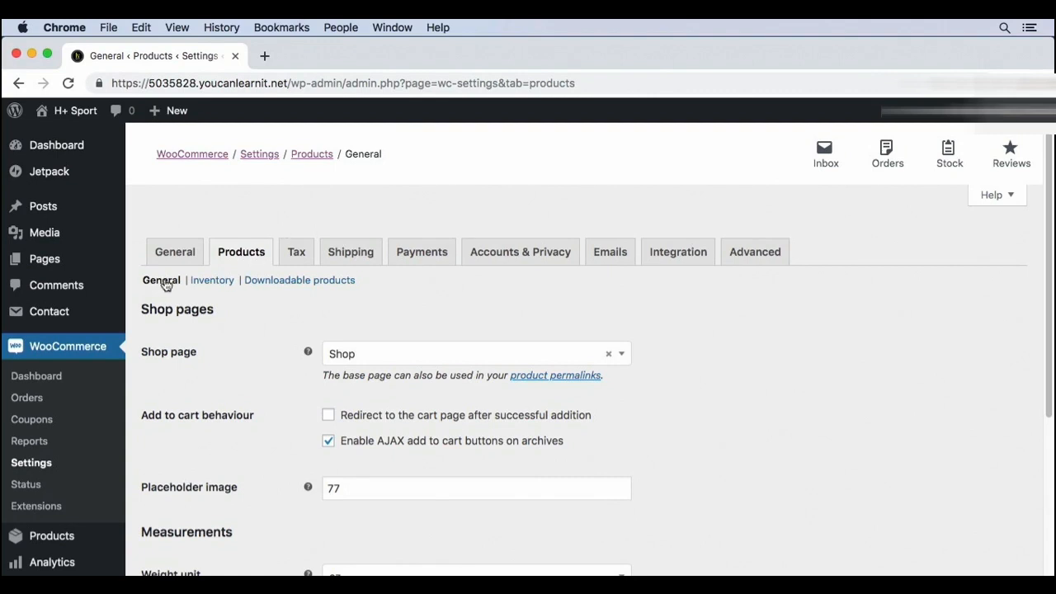
Review the shop page and add-to-cart behaviour options in the general product settings.
scroll(273, 367, "down", 2)
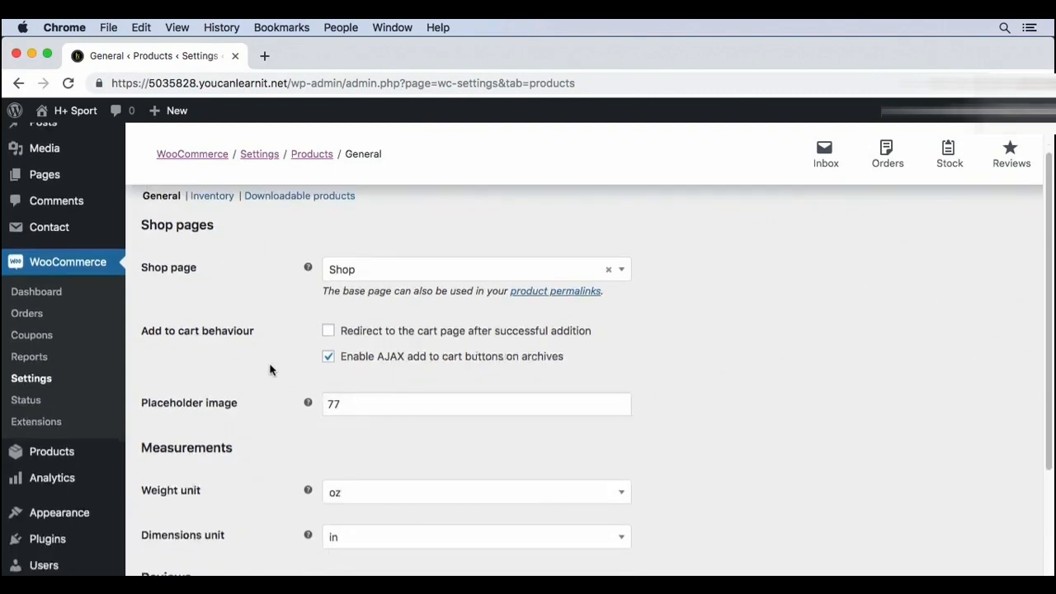
left_click(380, 270)
left_click(250, 286)
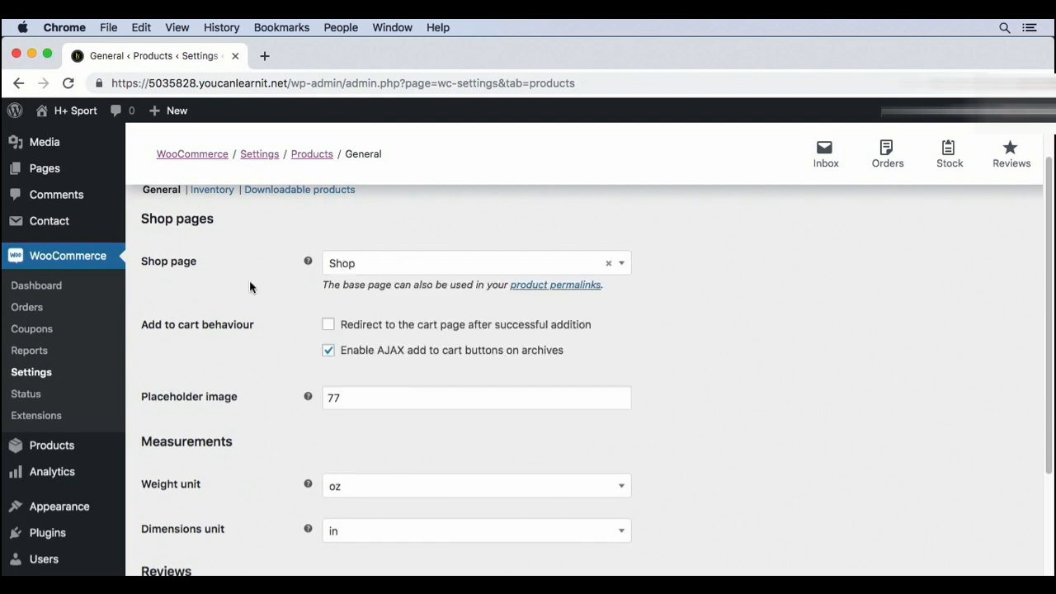
scroll(258, 290, "down", 1)
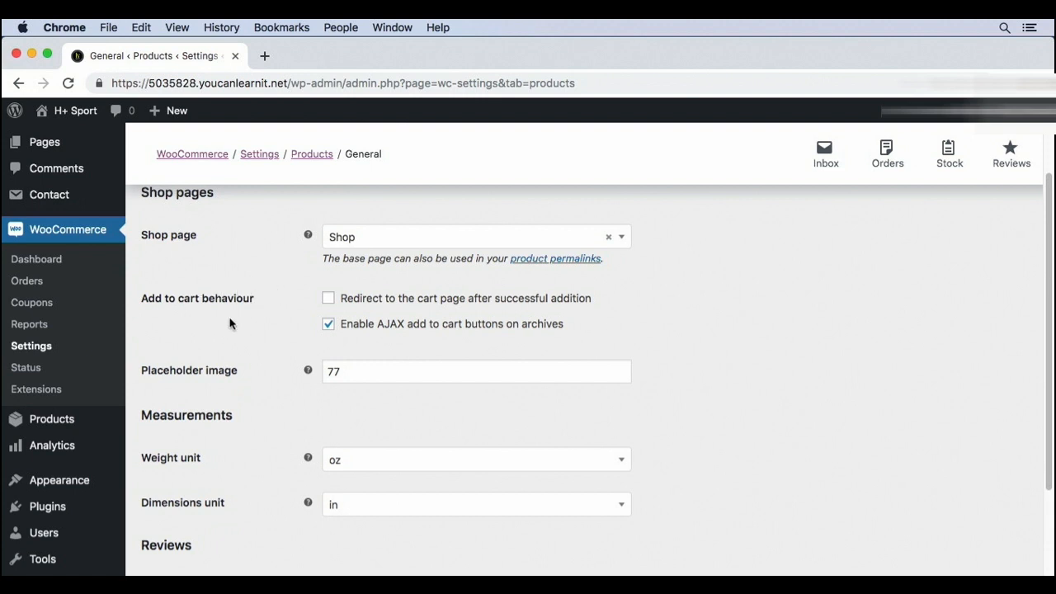
left_click(330, 302)
left_click(329, 302)
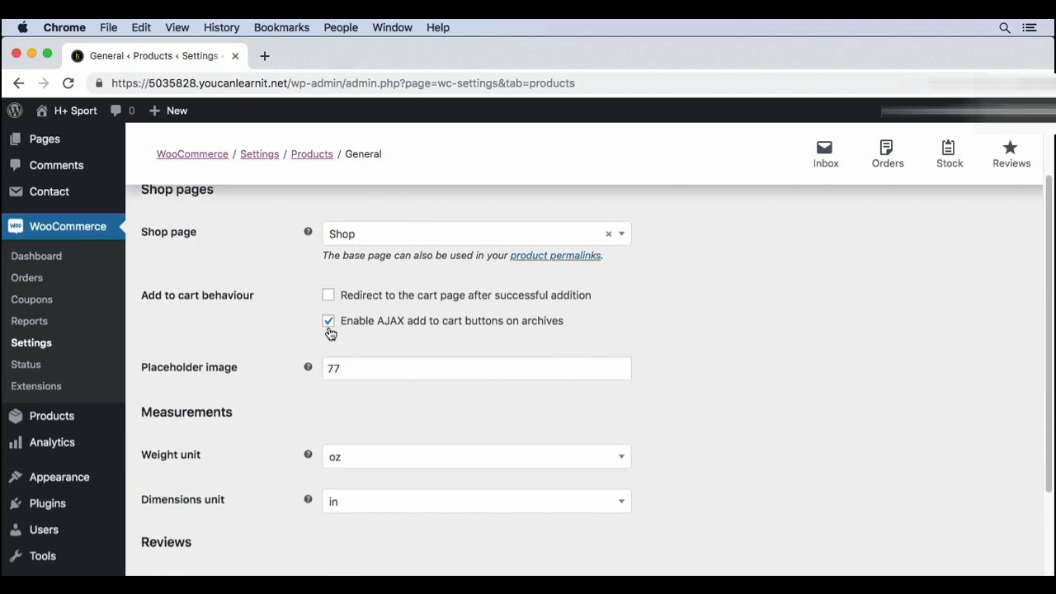
Examine the weight and dimensions unit choices and the review and rating options for products.
scroll(330, 328, "down", 2)
scroll(173, 323, "down", 2)
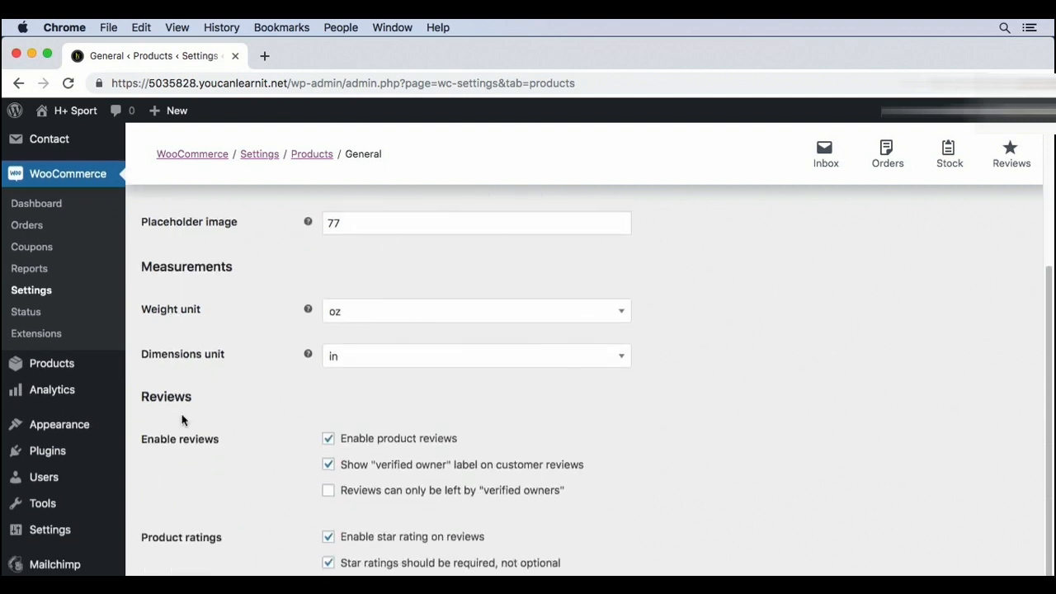
left_click(340, 311)
left_click(347, 316)
left_click(350, 360)
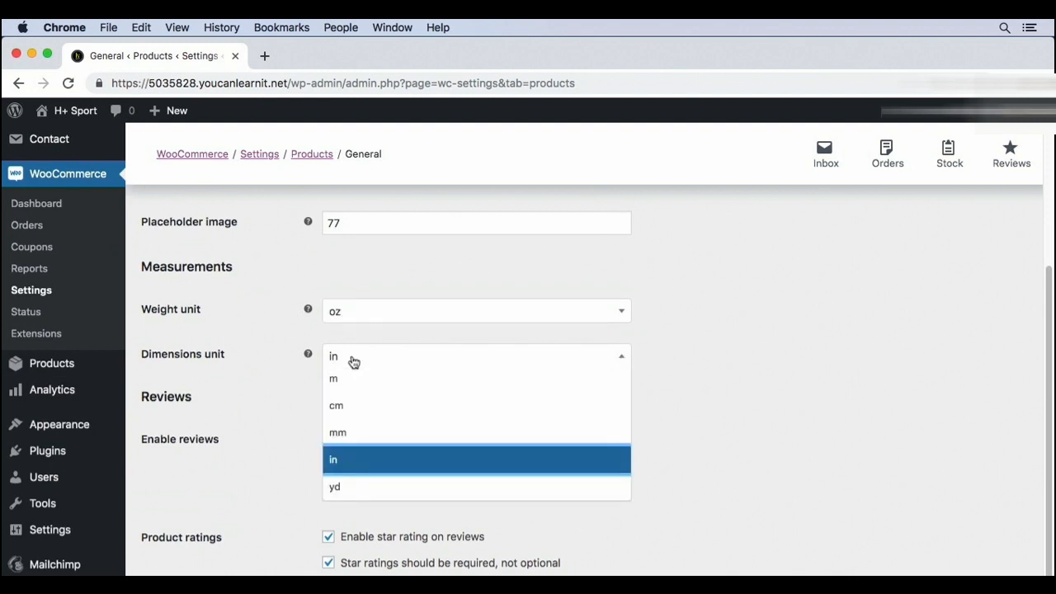
left_click(349, 359)
scroll(275, 366, "down", 1)
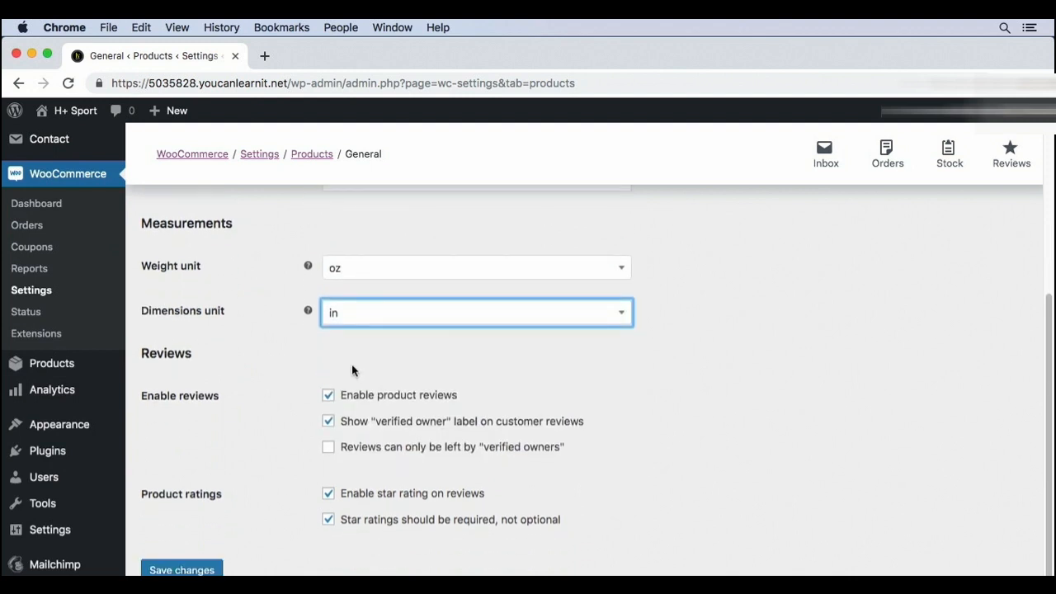
left_click(337, 343)
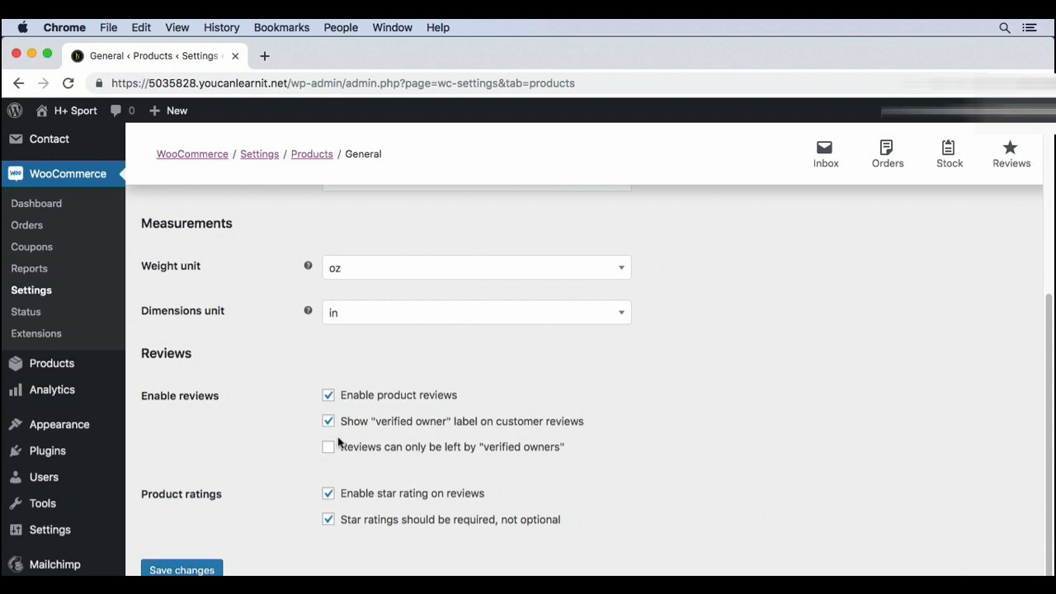
Set the hold stock time for unpaid orders to 1440 minutes in the product inventory settings.
scroll(446, 466, "up", 5)
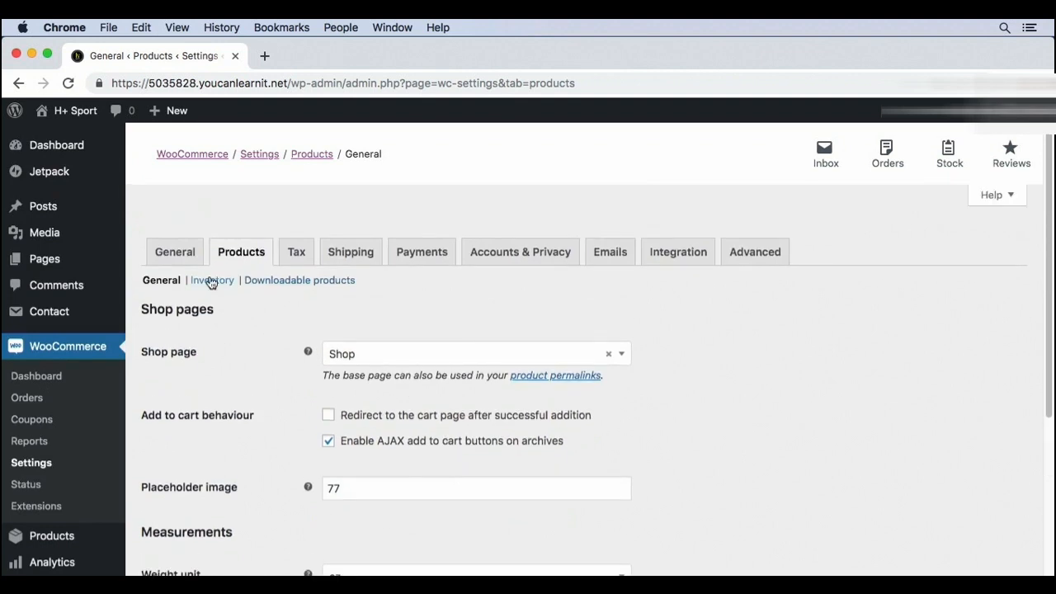
left_click(212, 281)
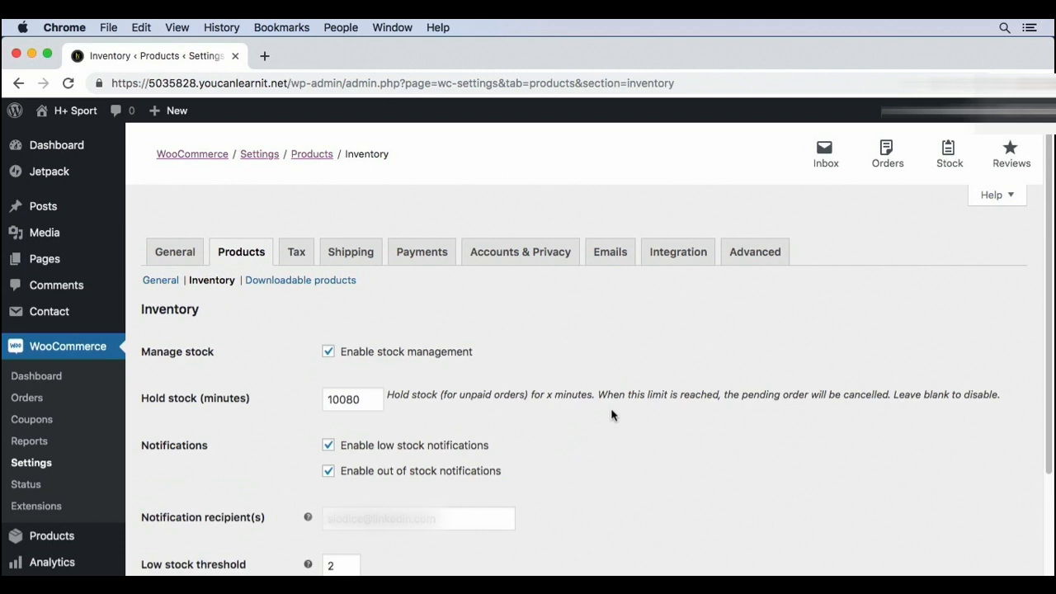
scroll(612, 413, "down", 3)
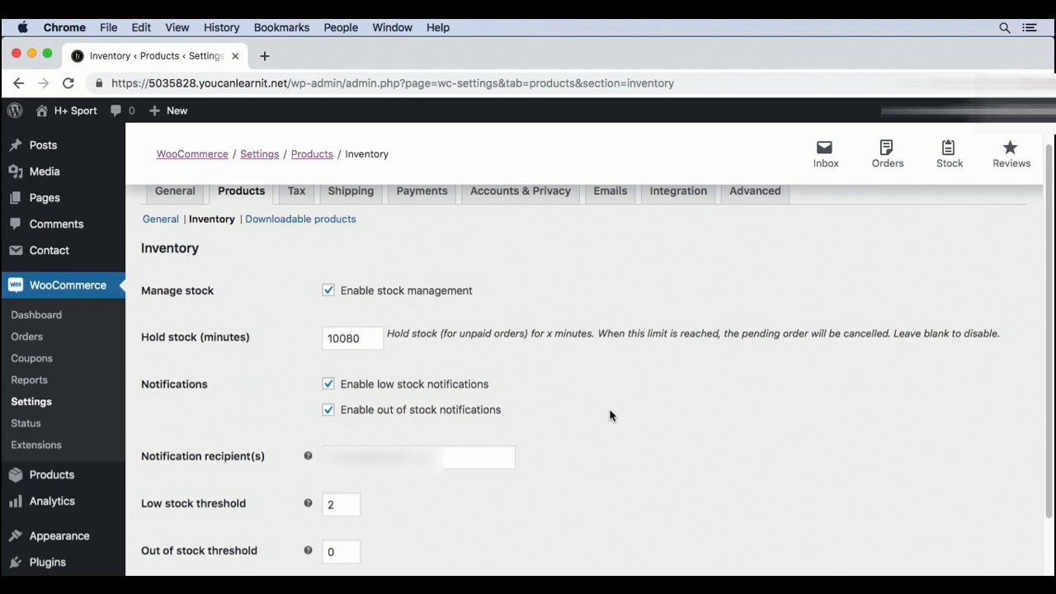
left_click(363, 338)
key("BackSpace")
key("BackSpace")
type("79")
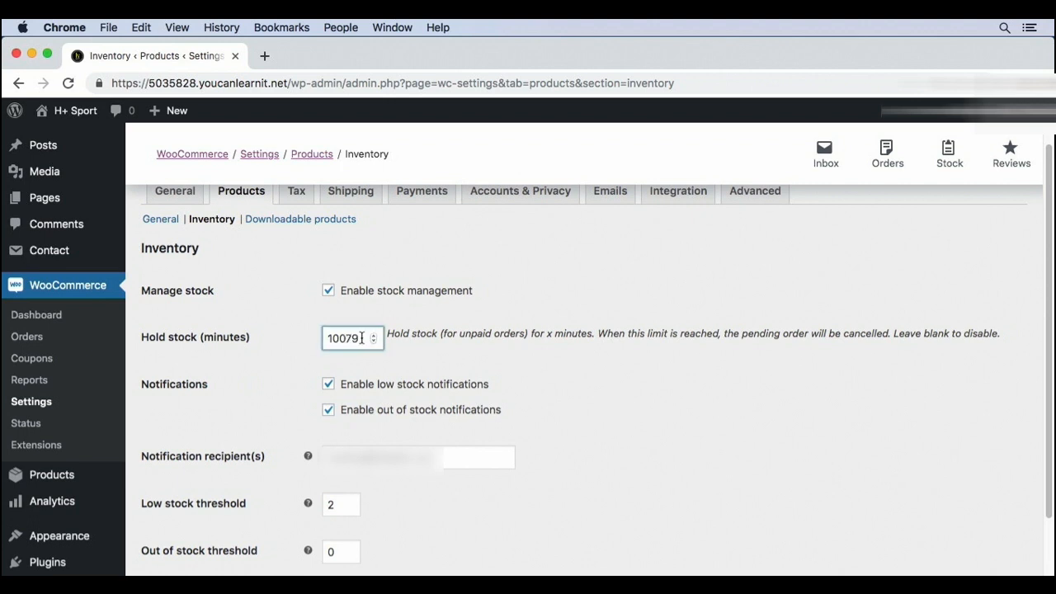
left_click_drag(363, 338, 310, 333)
type("1440")
left_click(605, 392)
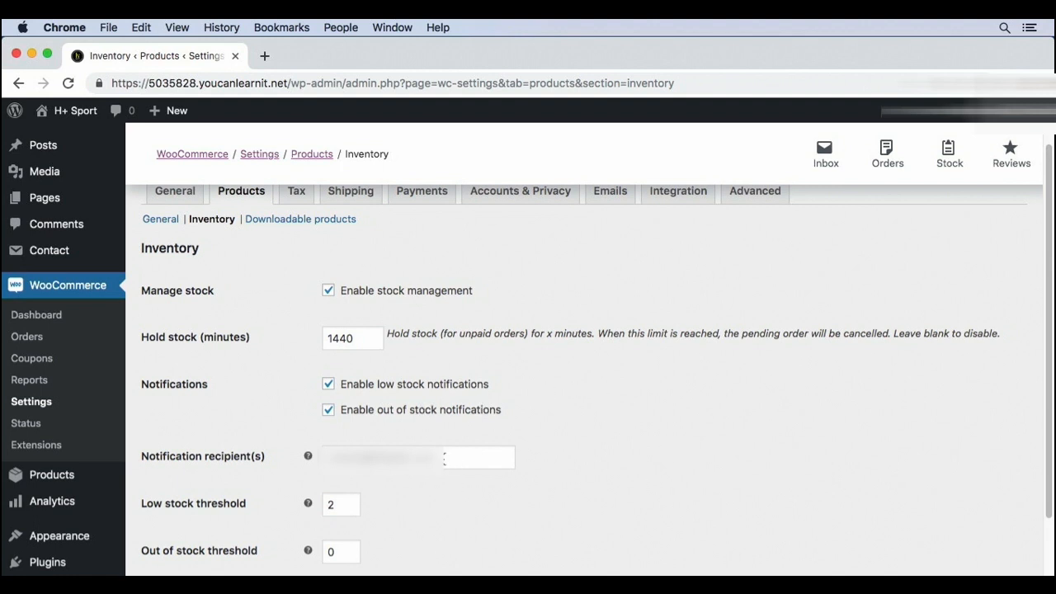
Set the stock display format to only show quantity remaining when low, and save the inventory settings.
scroll(444, 458, "down", 3)
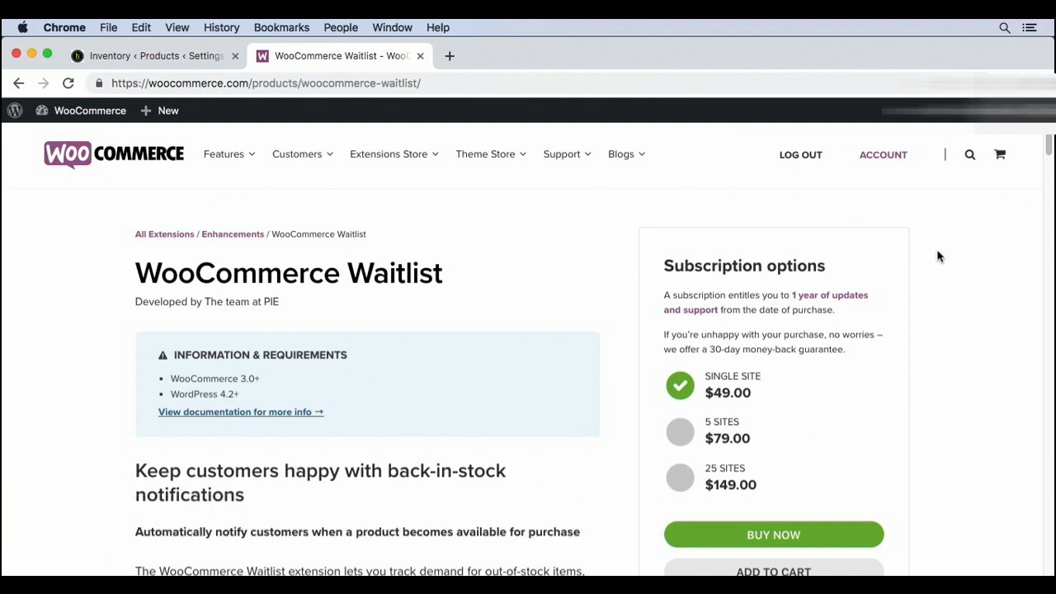
left_click(165, 55)
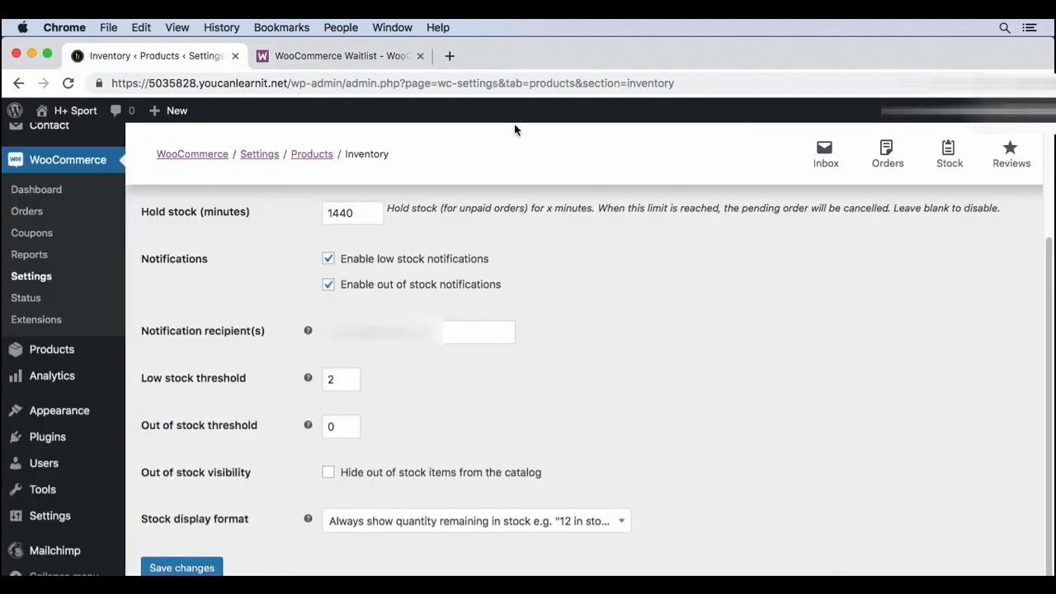
left_click(548, 522)
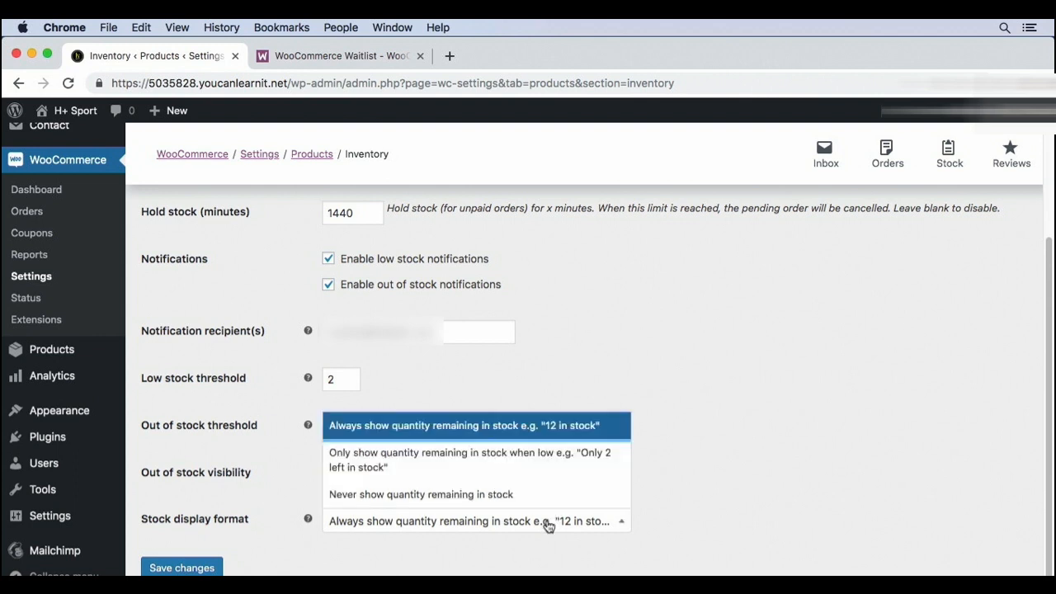
left_click(432, 467)
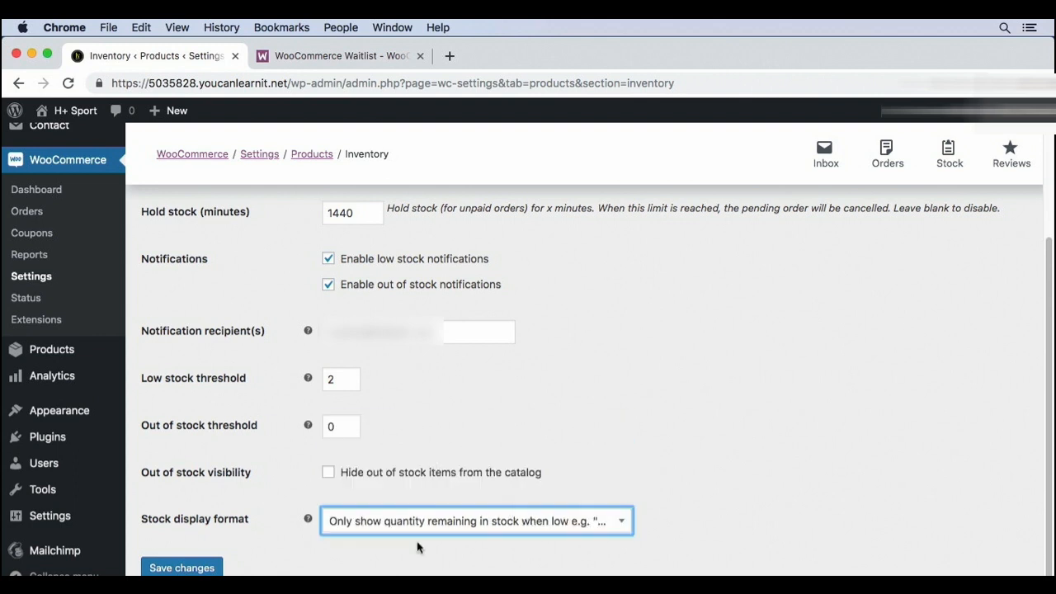
left_click(181, 567)
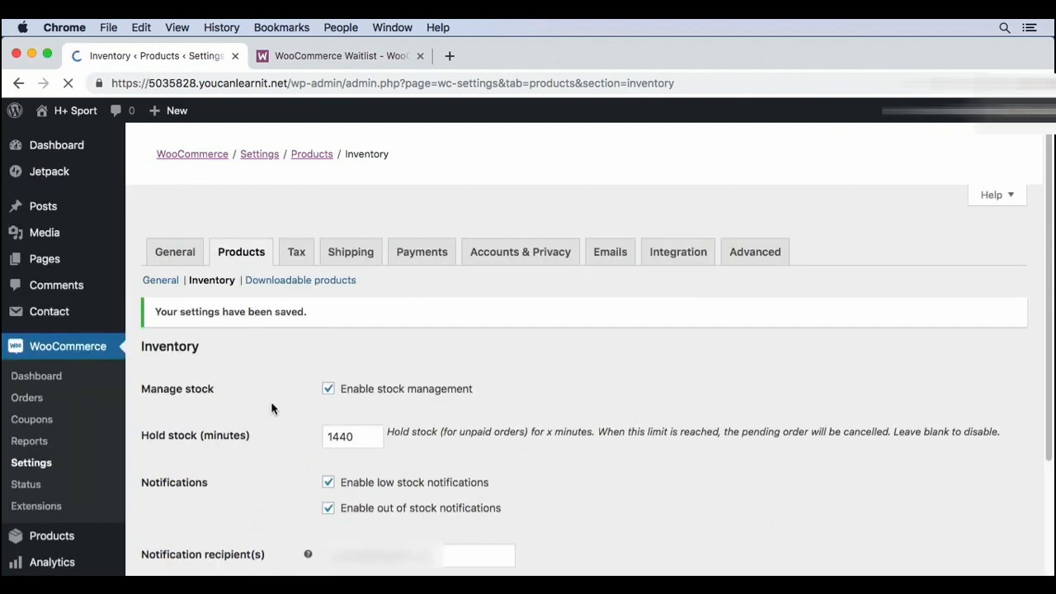
Check the file download method setting for downloadable products and its documentation on setup and configuration.
left_click(301, 280)
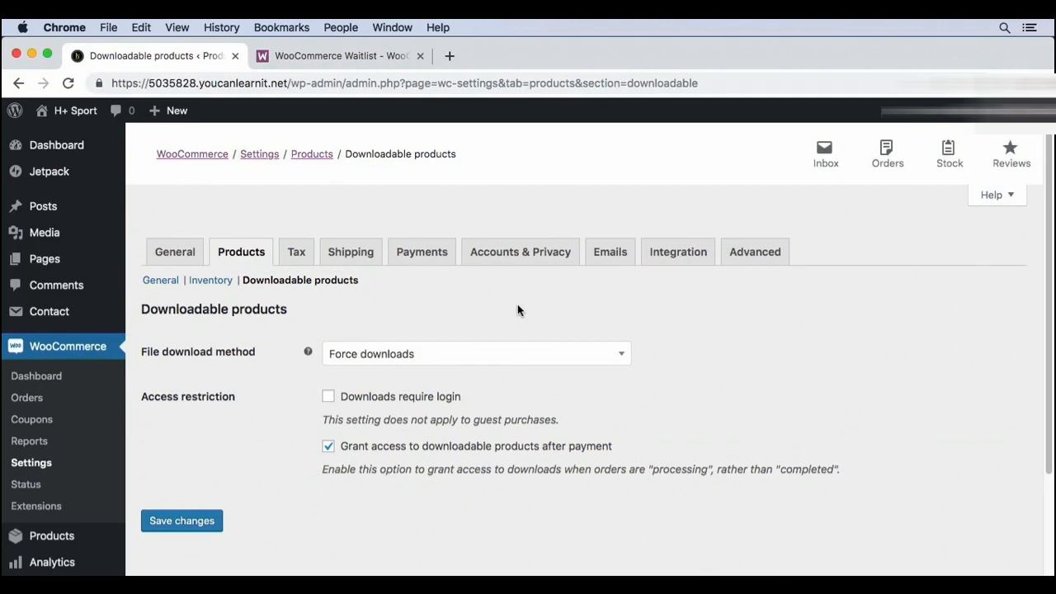
left_click(532, 352)
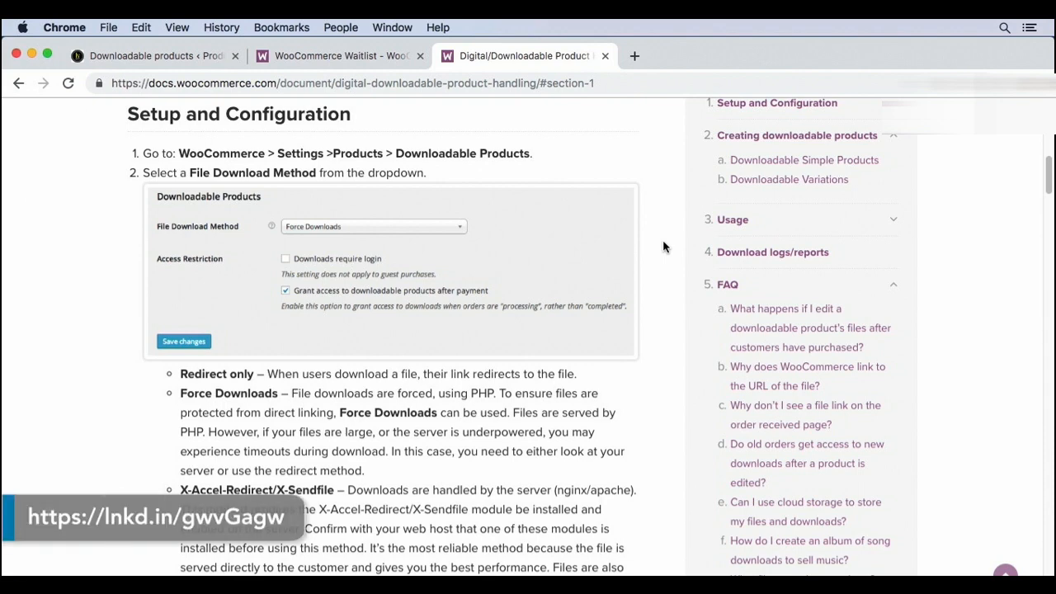
left_click(157, 55)
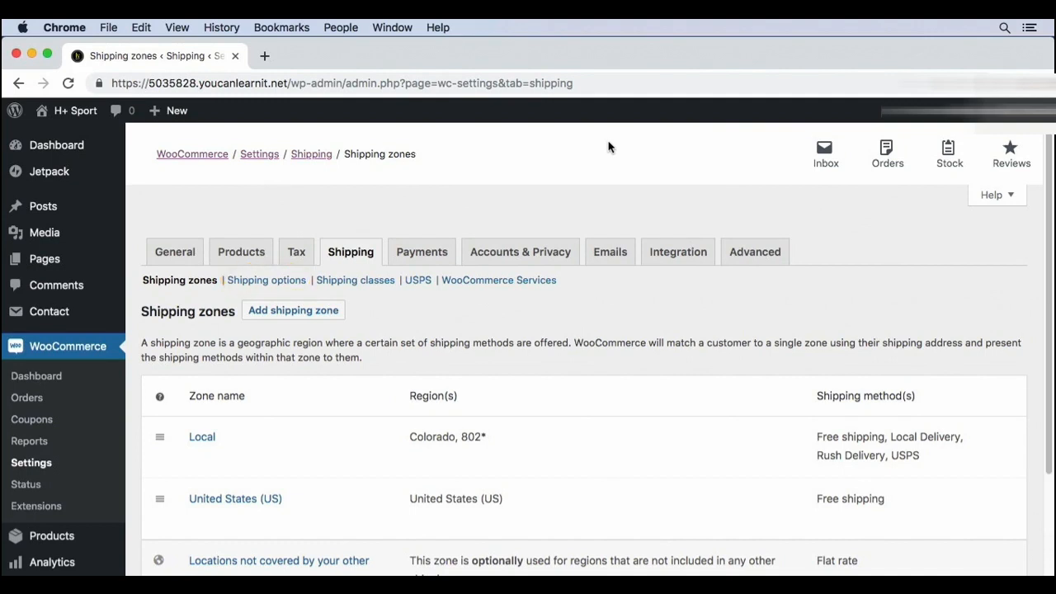
Review the calculation, shipping destination and debug mode settings in the shipping options.
left_click(266, 281)
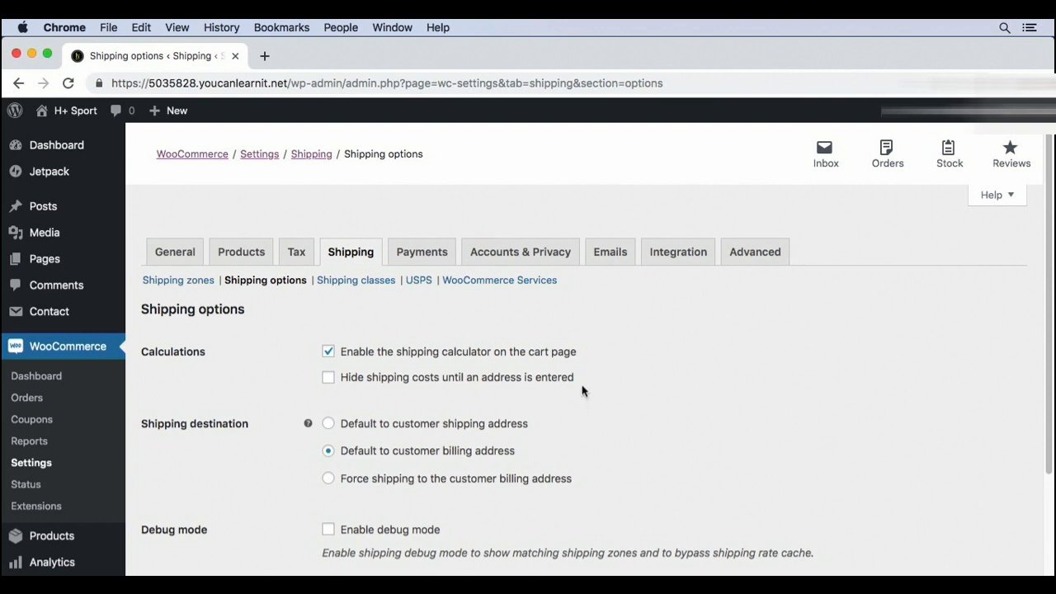
left_click(396, 534)
left_click(405, 530)
Reorder the payment methods by moving PayPal above Cash on delivery and Stripe credit card above PayPal.
left_click(422, 250)
left_click(577, 251)
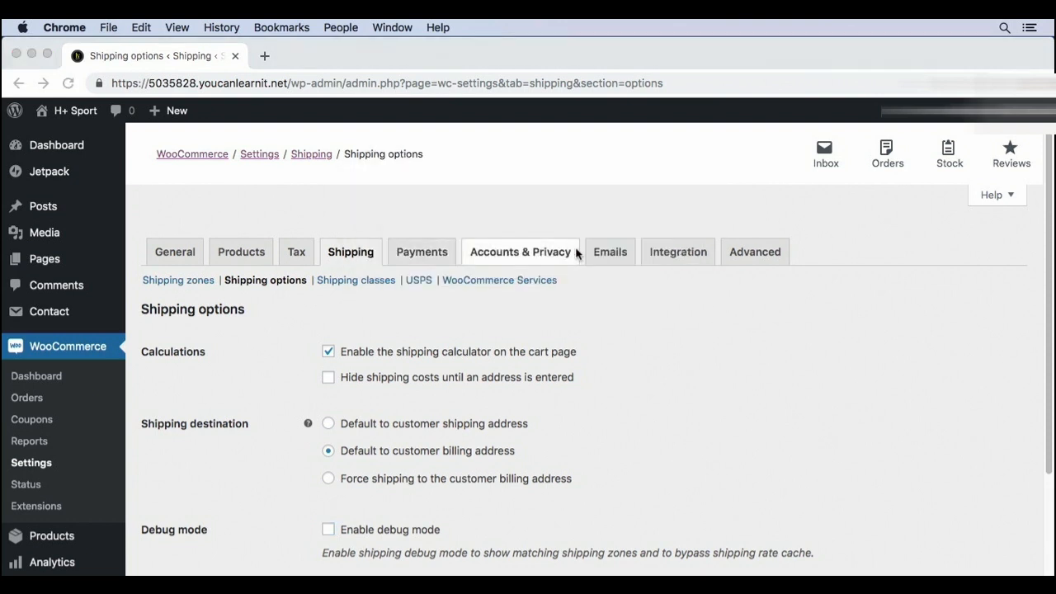
left_click(576, 254)
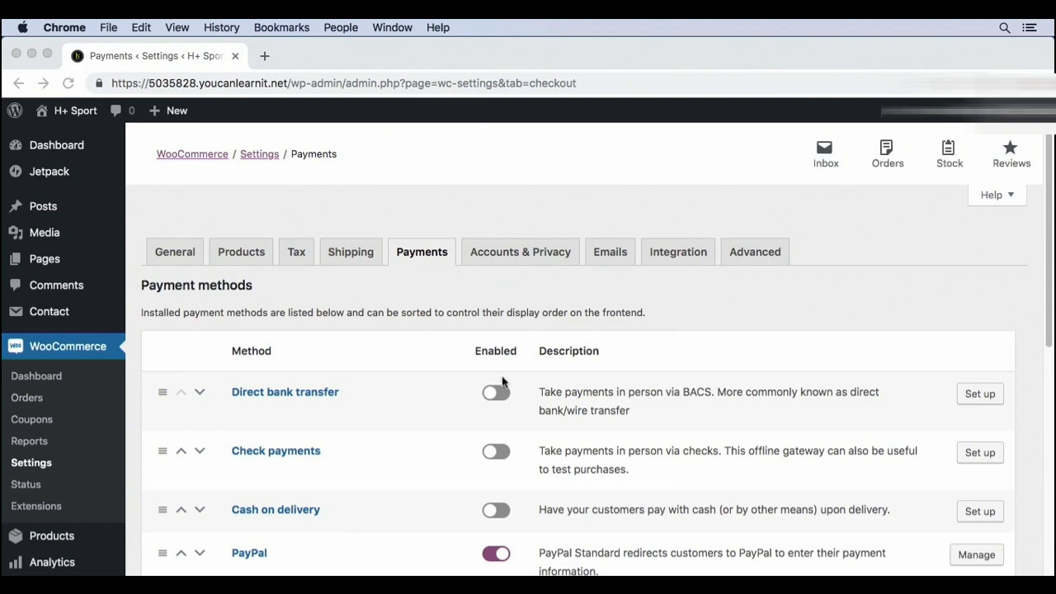
left_click(181, 553)
scroll(184, 528, "down", 5)
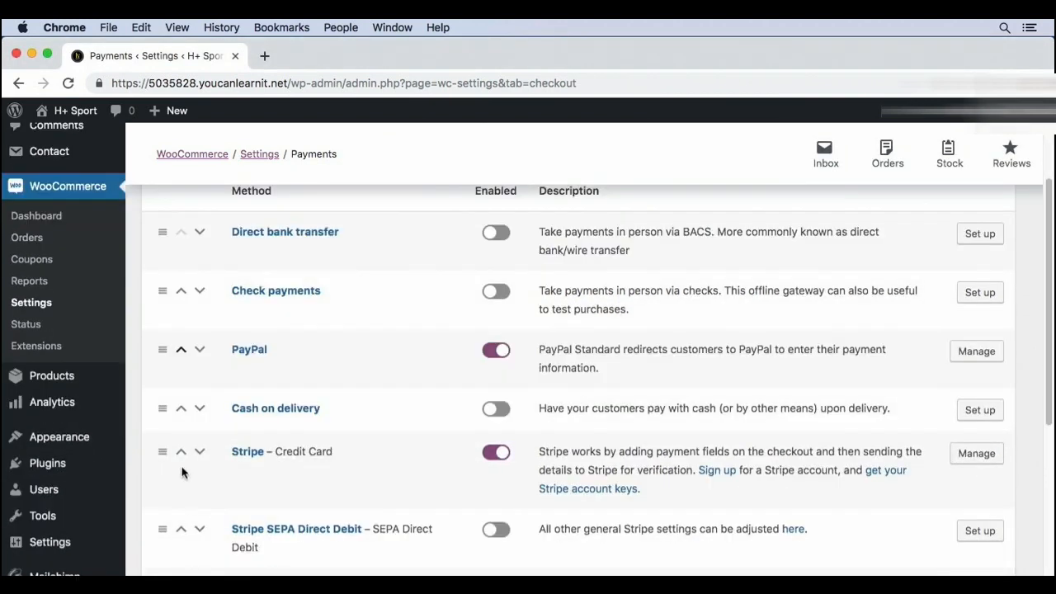
left_click(181, 450)
left_click(181, 410)
scroll(178, 406, "up", 5)
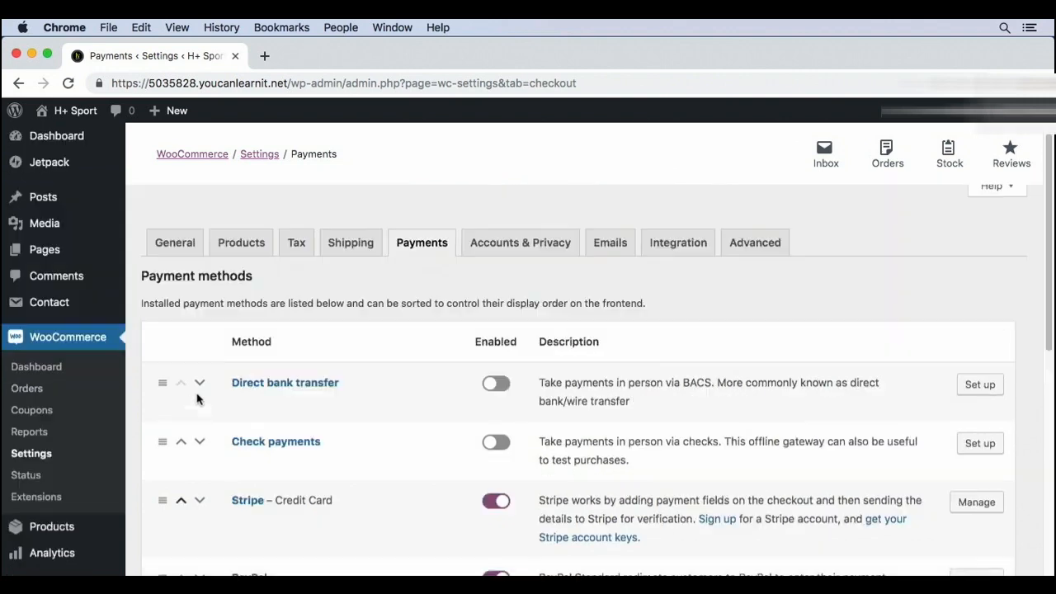
Allow customers to log into an existing account during checkout in the Accounts & Privacy settings.
left_click(511, 258)
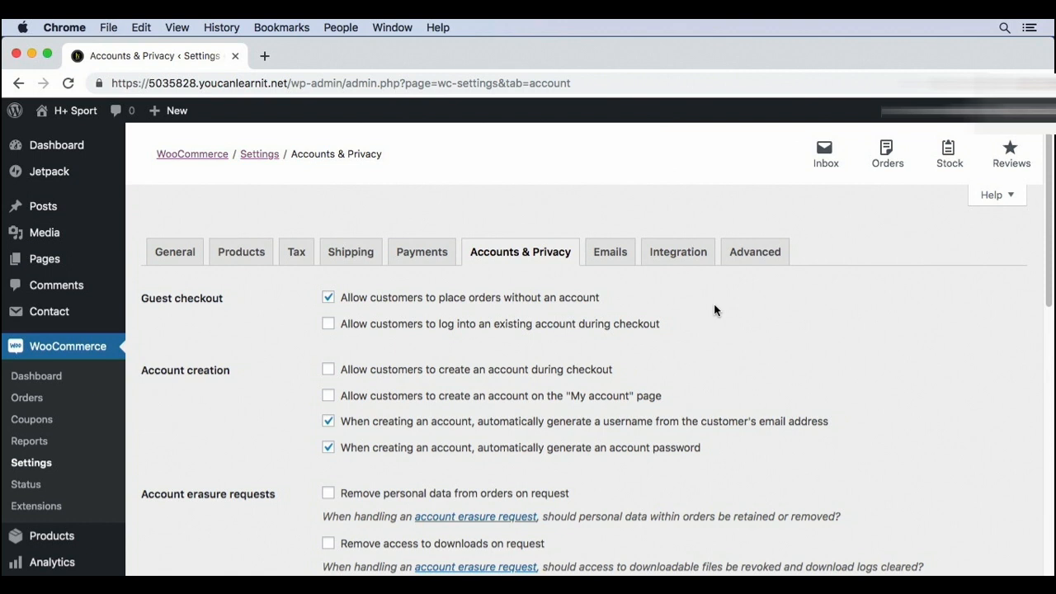
left_click(523, 324)
scroll(790, 323, "down", 2)
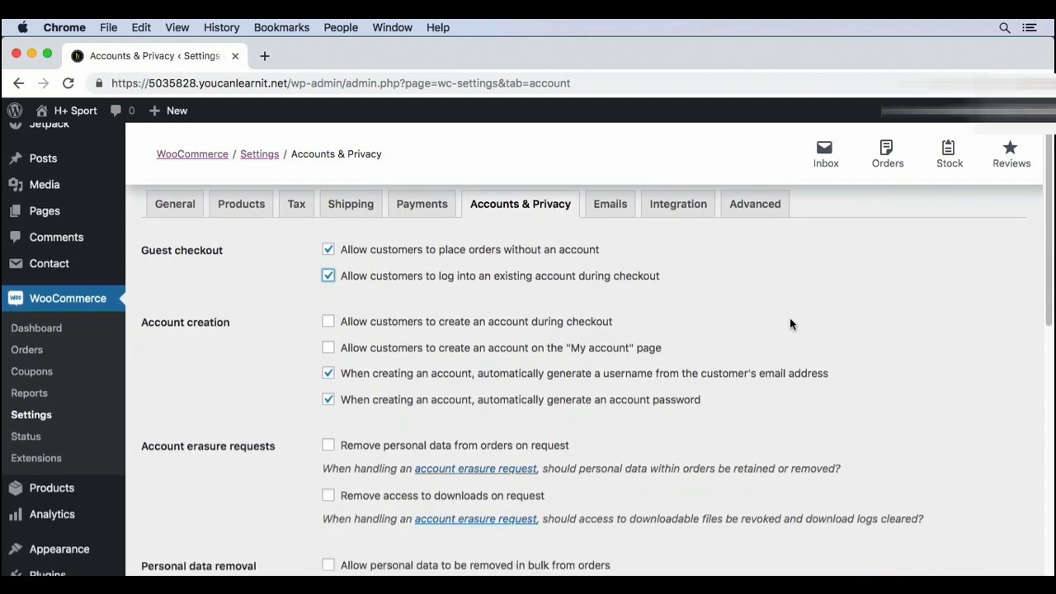
Allow account creation during checkout and on the "My account" page, and turn off automatic account password generation.
left_click(489, 325)
left_click(569, 349)
left_click(223, 390)
left_click(357, 401)
scroll(285, 393, "down", 3)
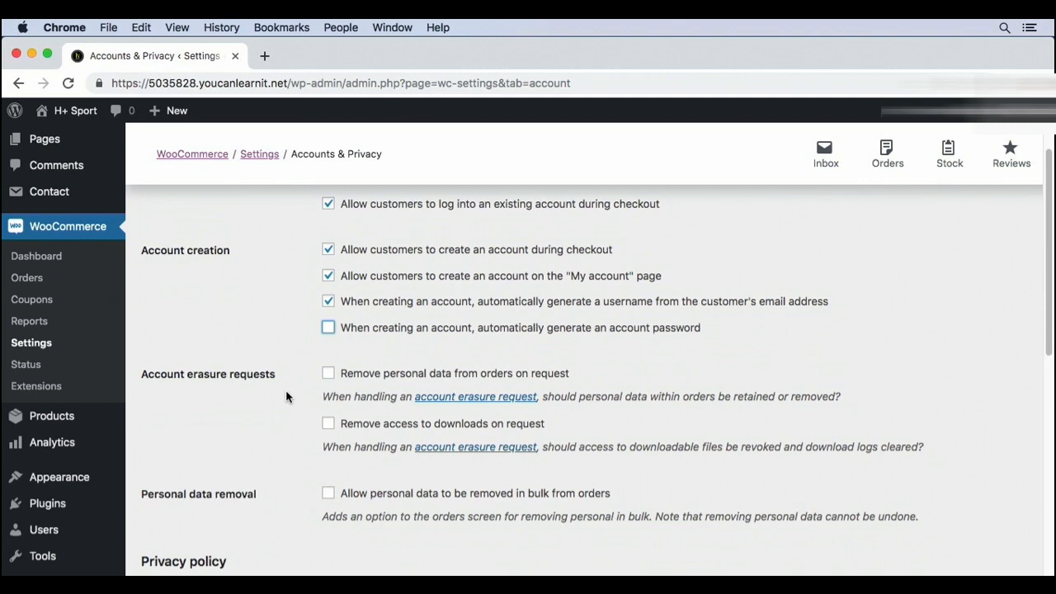
Review the privacy policy section and check which pages can be chosen as the privacy page.
scroll(285, 390, "down", 8)
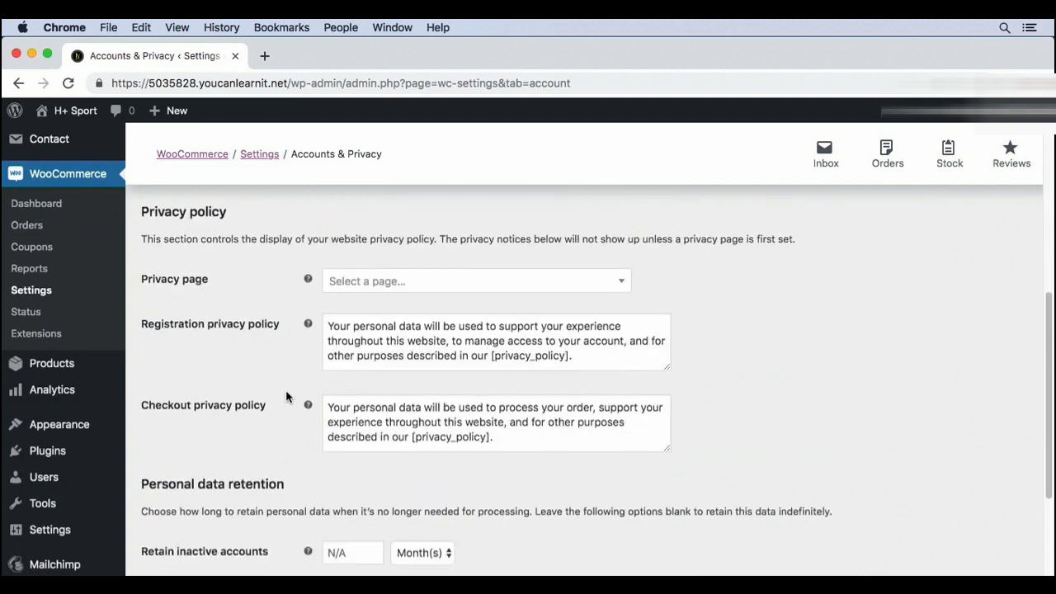
scroll(286, 397, "up", 1)
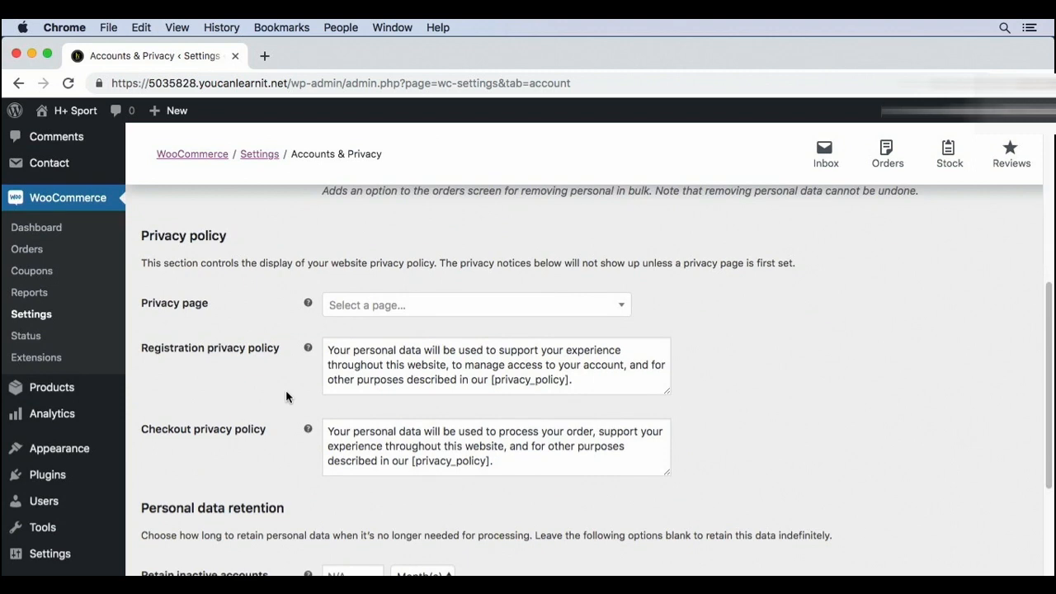
left_click(382, 314)
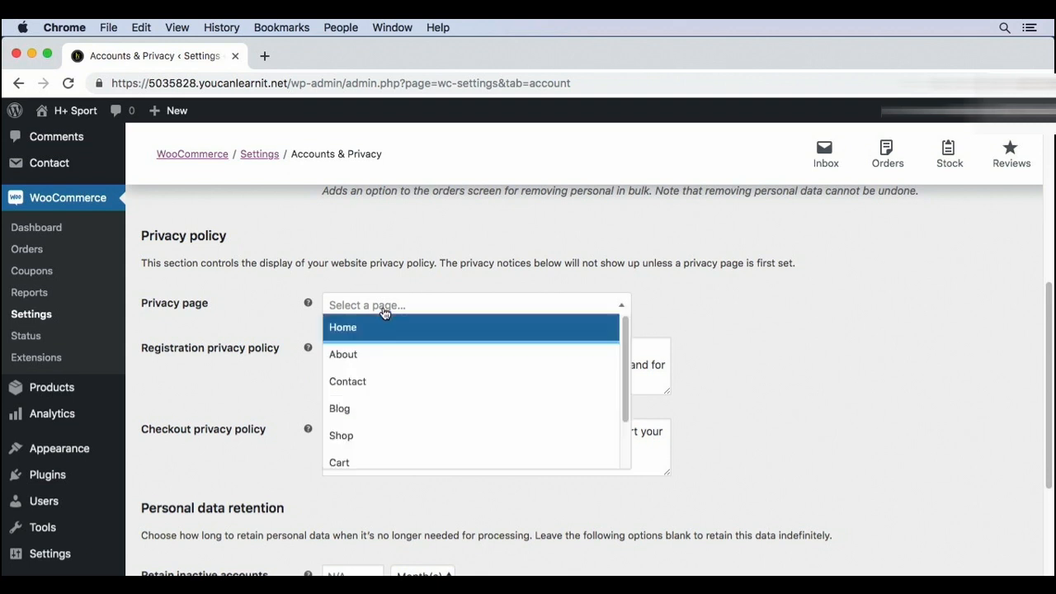
left_click(382, 314)
left_click(749, 311)
Review the personal data retention options and save the Accounts & Privacy settings.
scroll(750, 317, "down", 5)
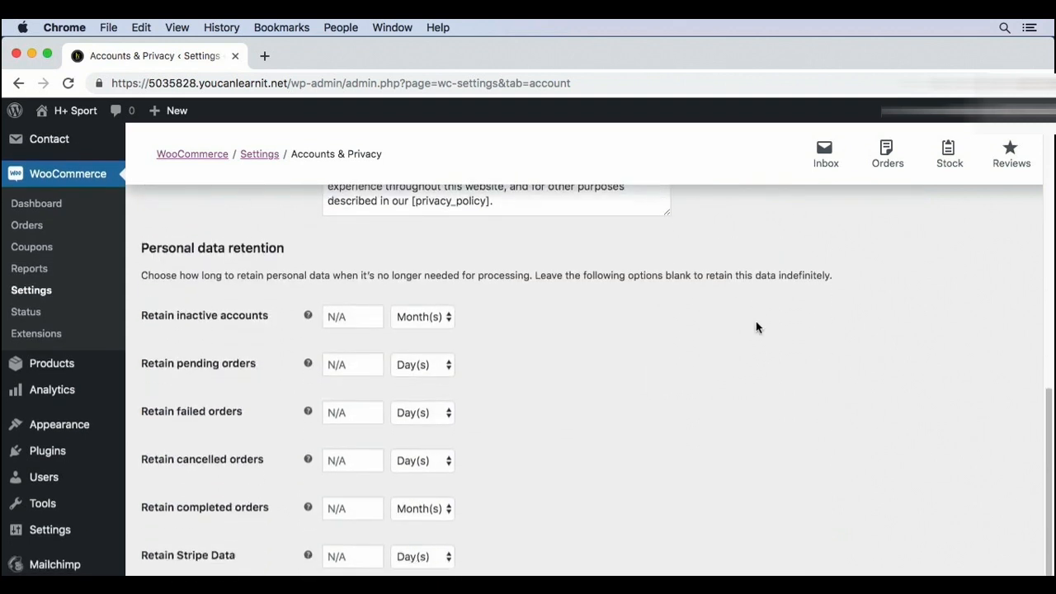
scroll(739, 341, "down", 1)
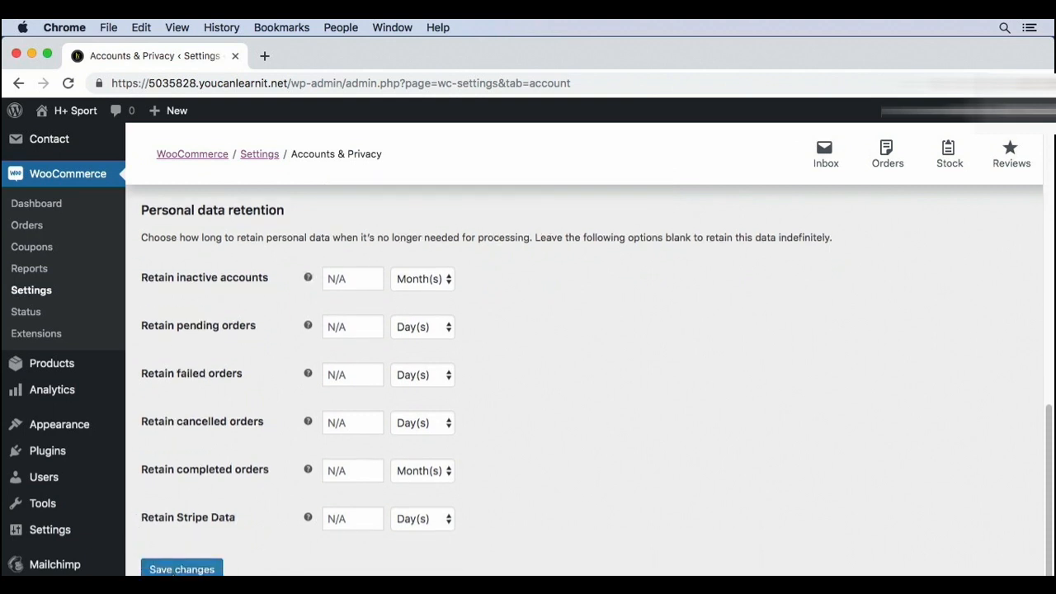
left_click(182, 569)
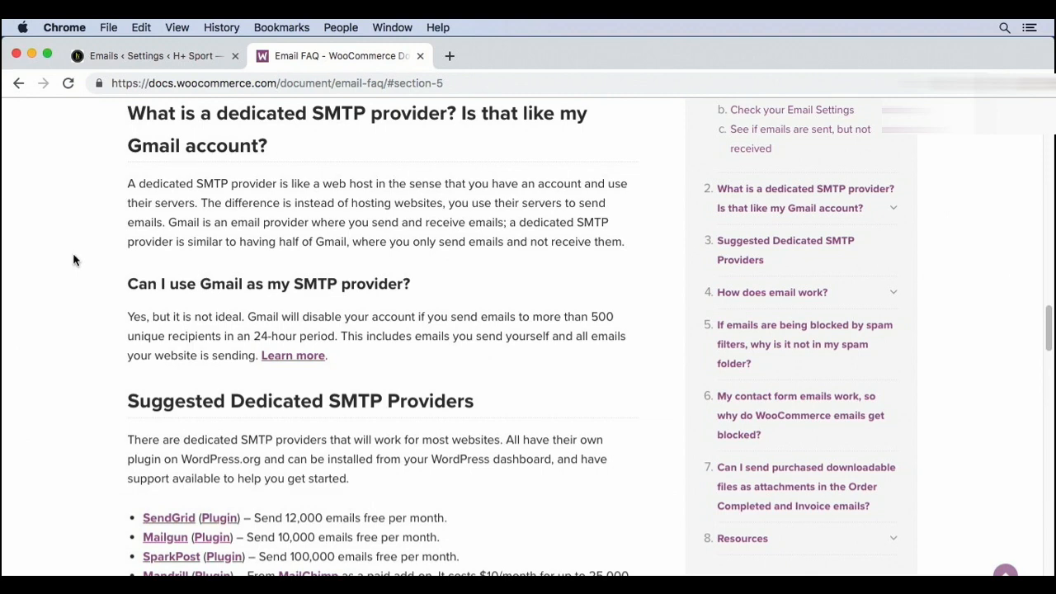
Read the suggested dedicated SMTP providers in the Email FAQ and return to the store's email notifications list.
scroll(73, 260, "down", 4)
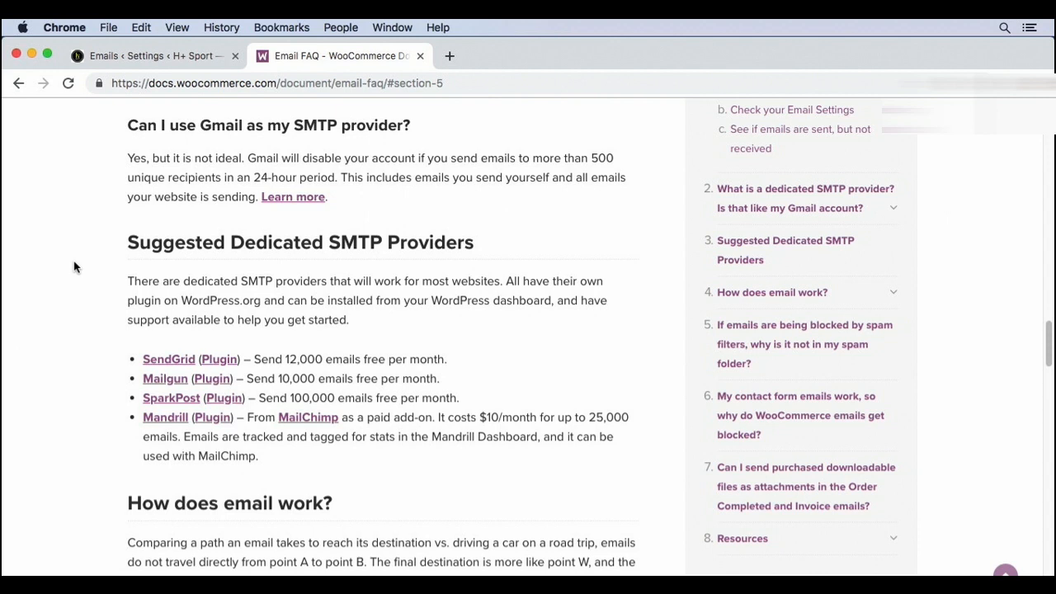
left_click(80, 55)
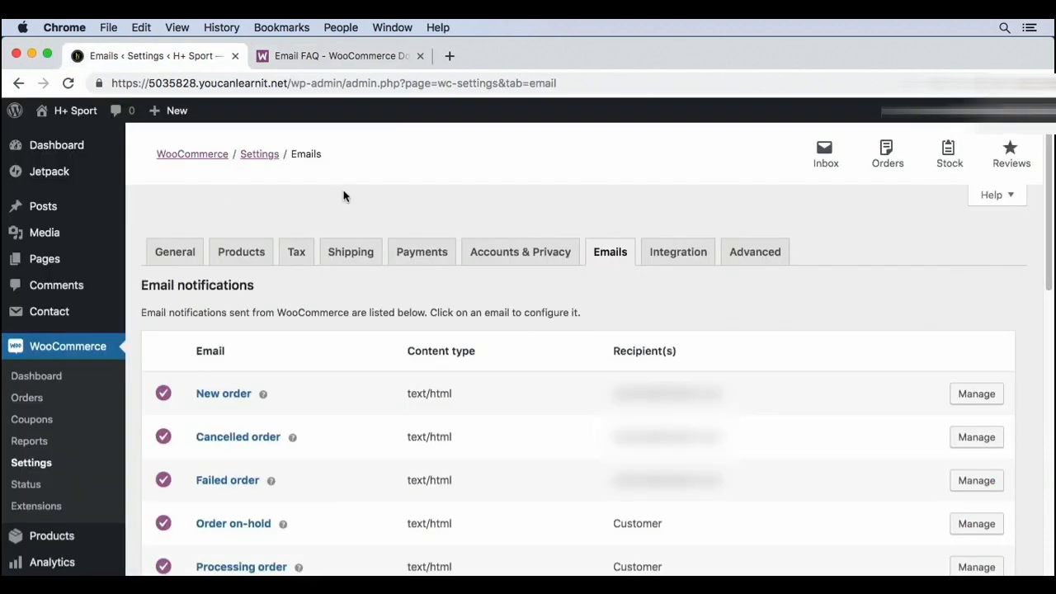
scroll(344, 196, "down", 2)
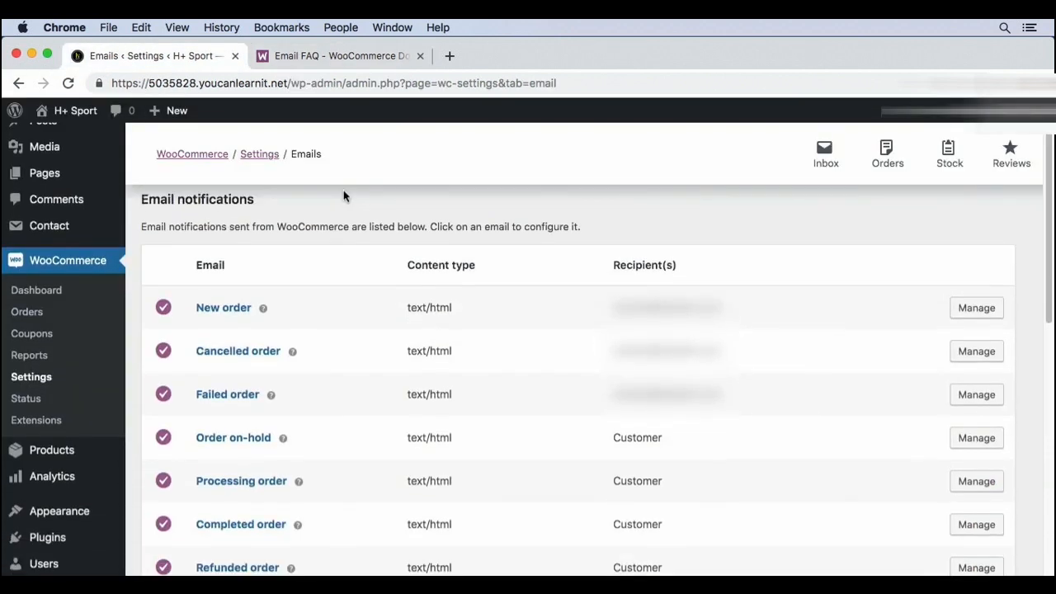
Set the email type of the New order notification to Plain text and save the changes.
left_click(229, 309)
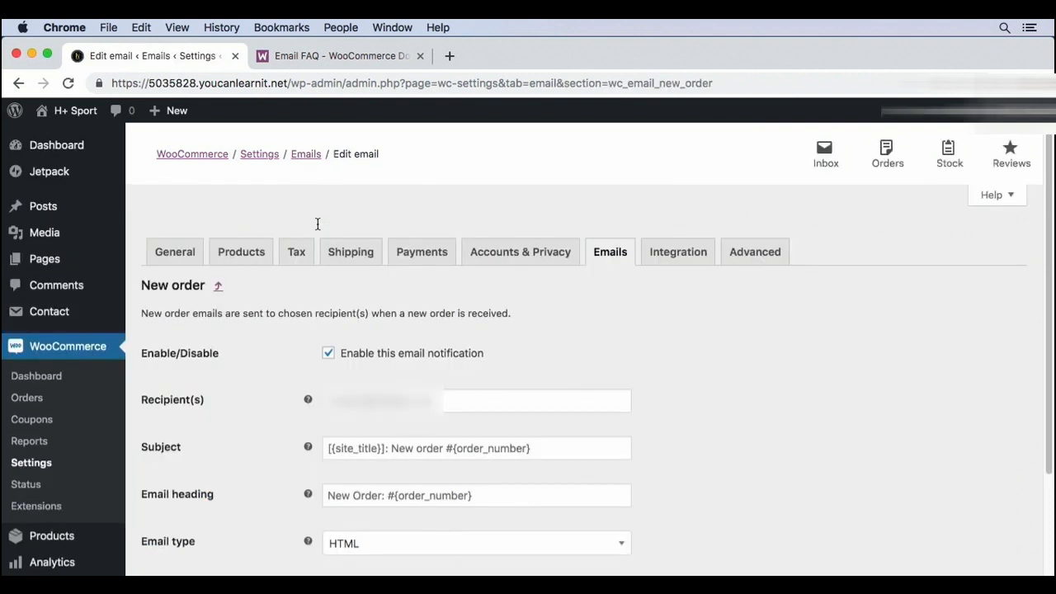
scroll(338, 355, "down", 2)
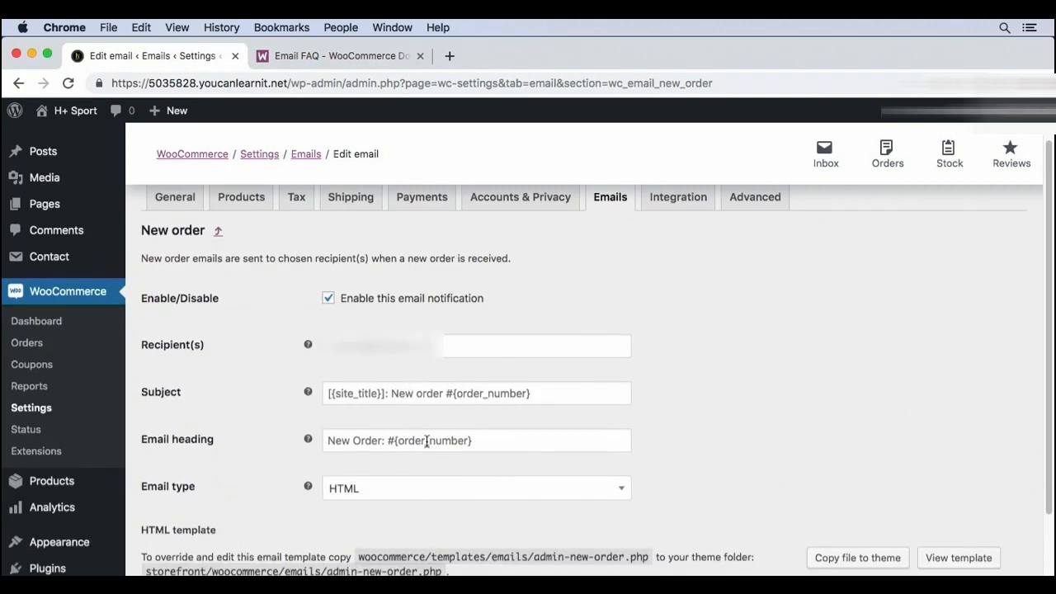
left_click(368, 493)
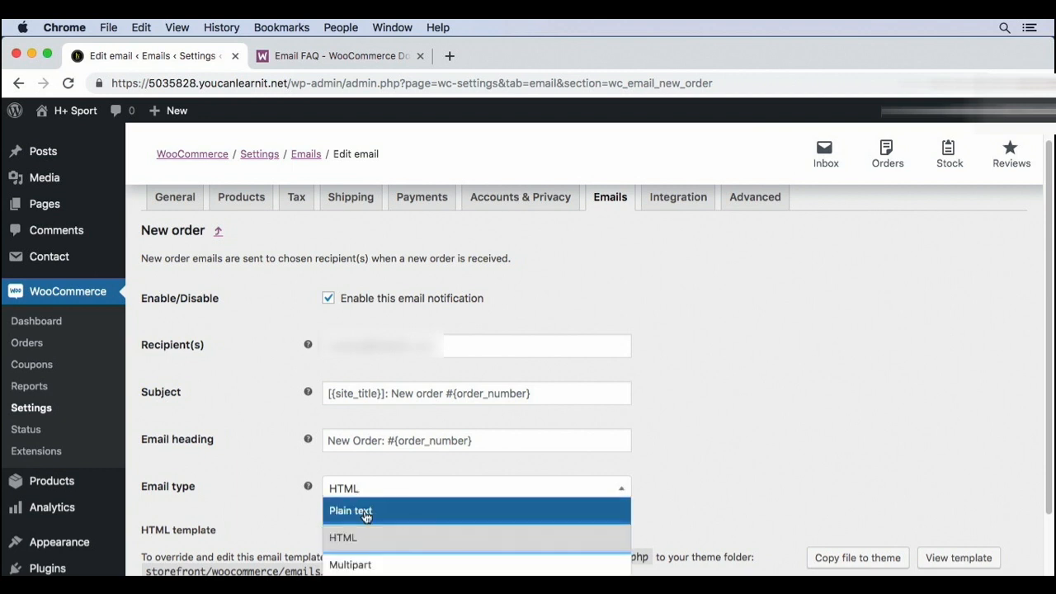
left_click(367, 468)
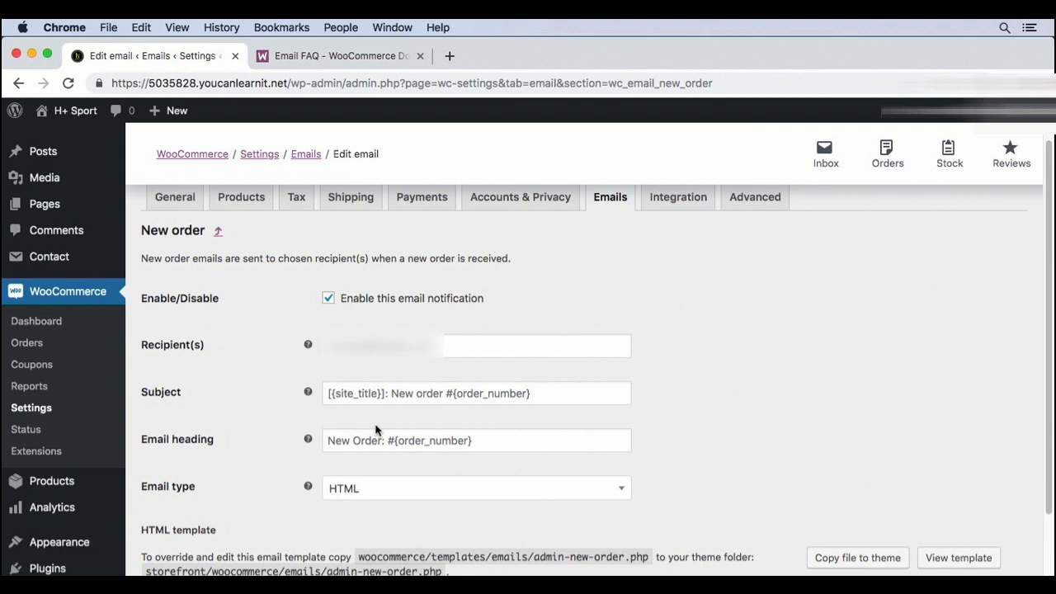
left_click(368, 493)
left_click(371, 511)
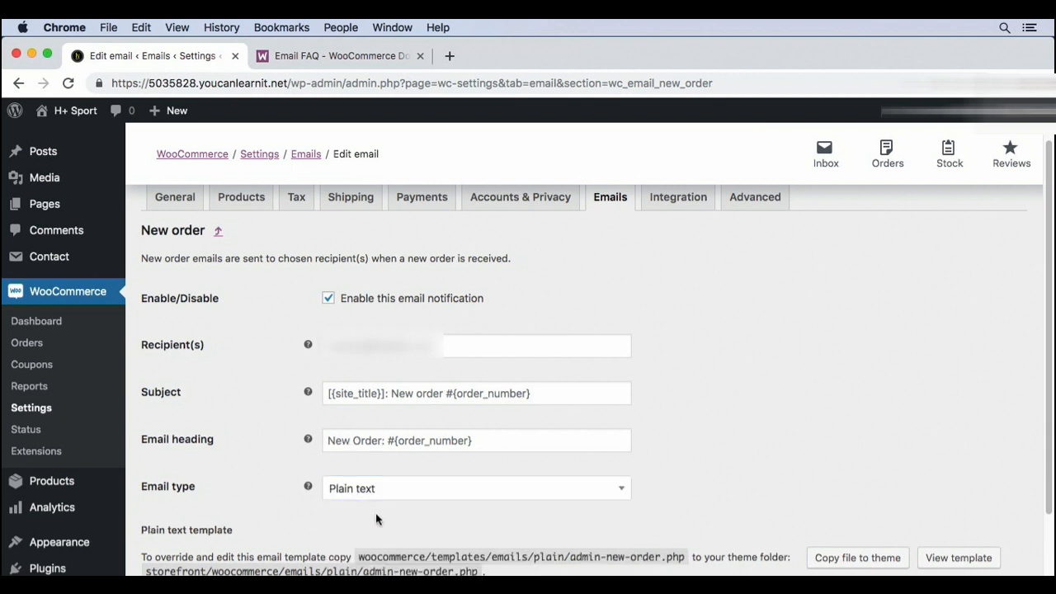
scroll(376, 518, "down", 3)
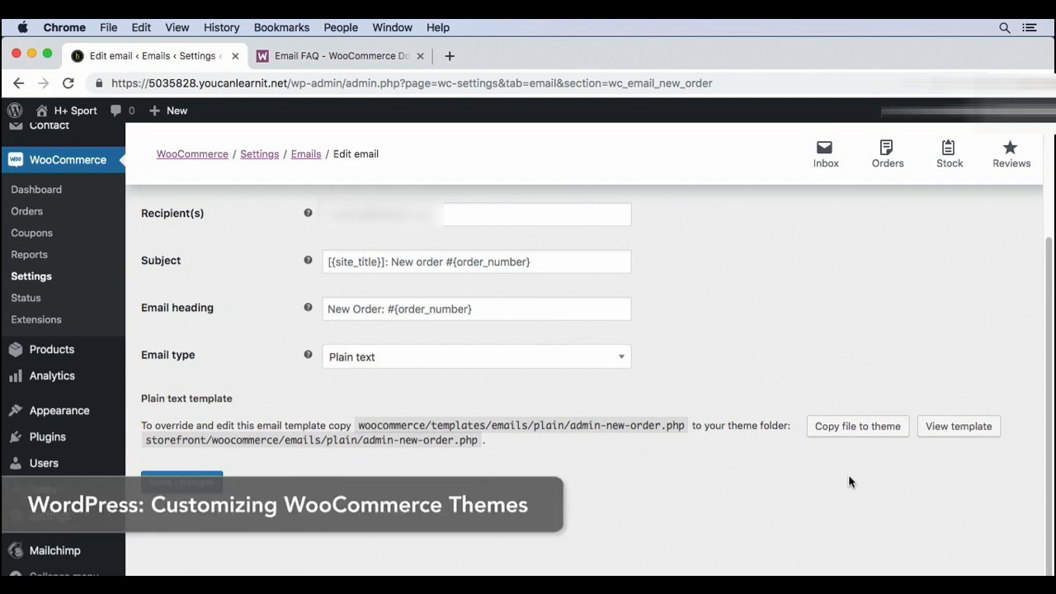
left_click(219, 485)
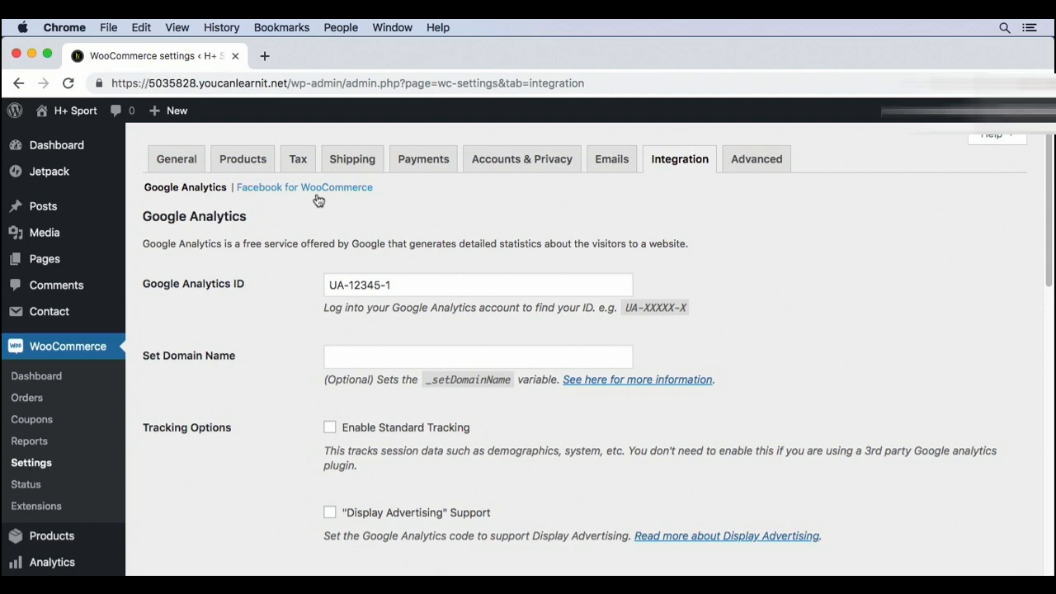
Create a new REST API key in the advanced settings with the description "Test API Key".
left_click(755, 161)
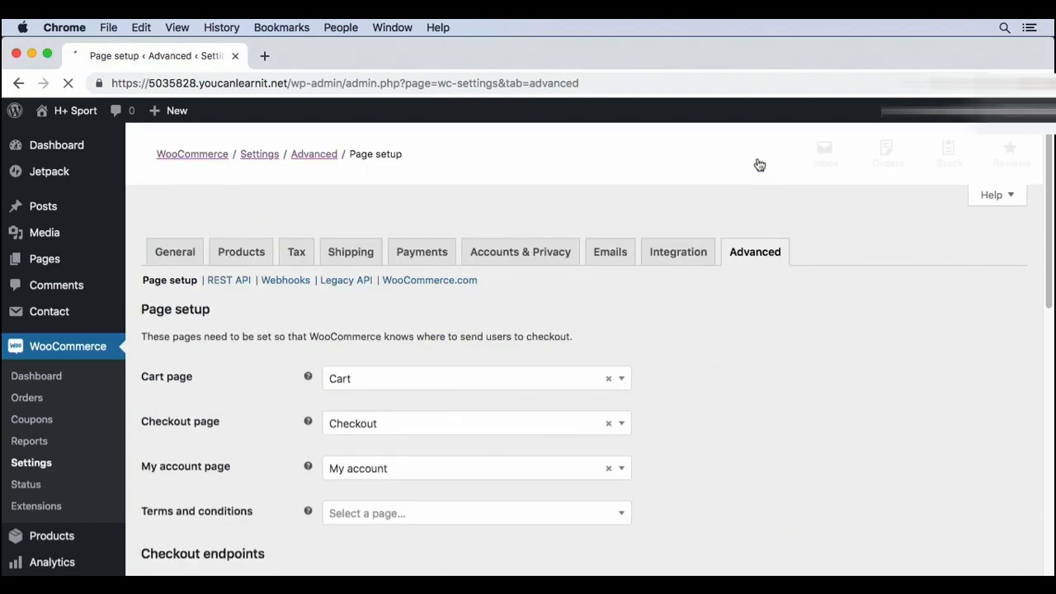
left_click(228, 280)
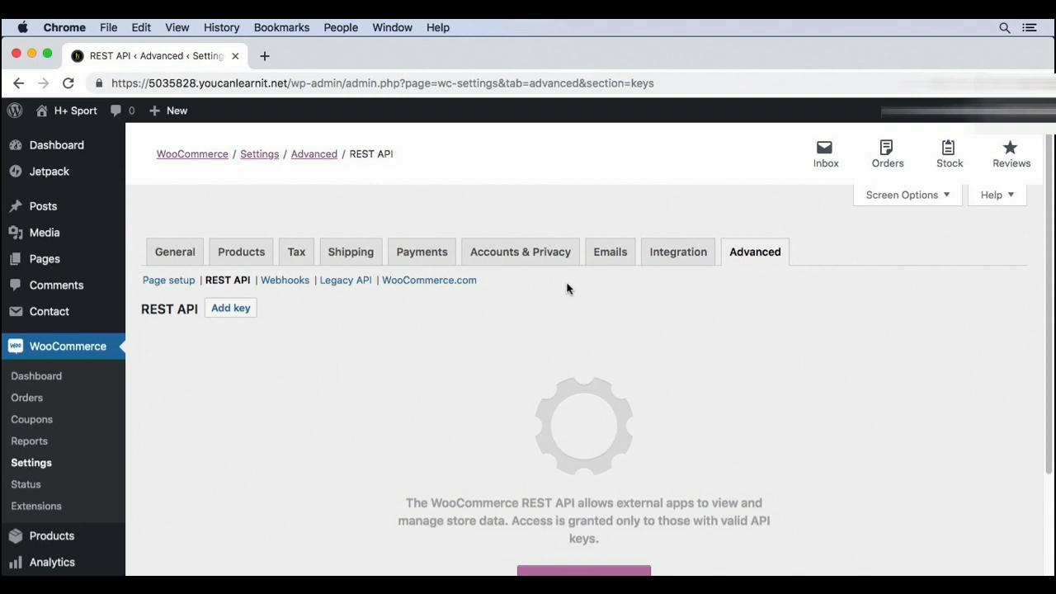
left_click(579, 571)
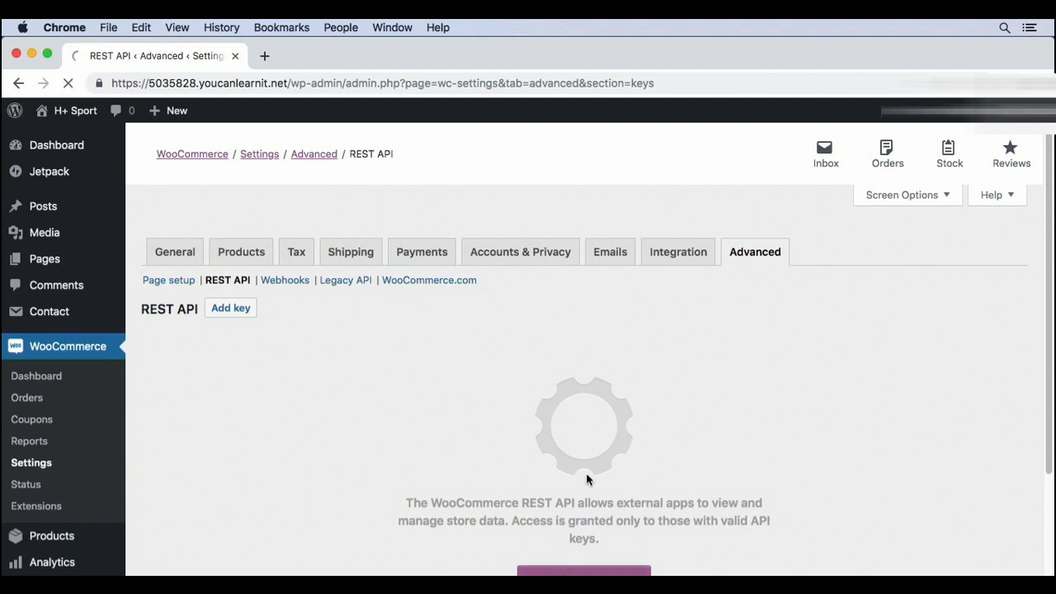
left_click(412, 352)
type("Test")
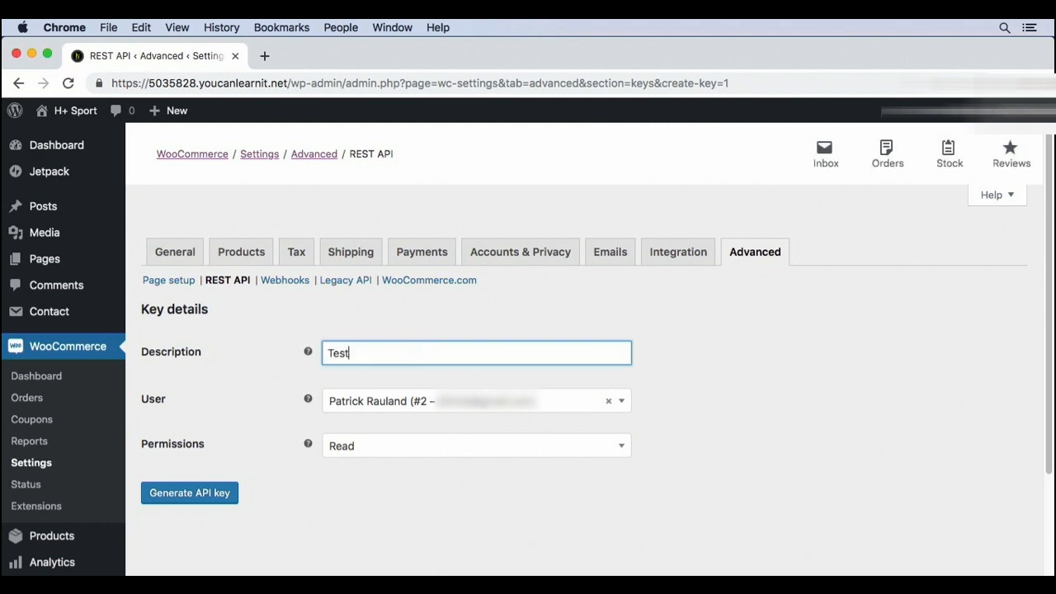
type(" API Key")
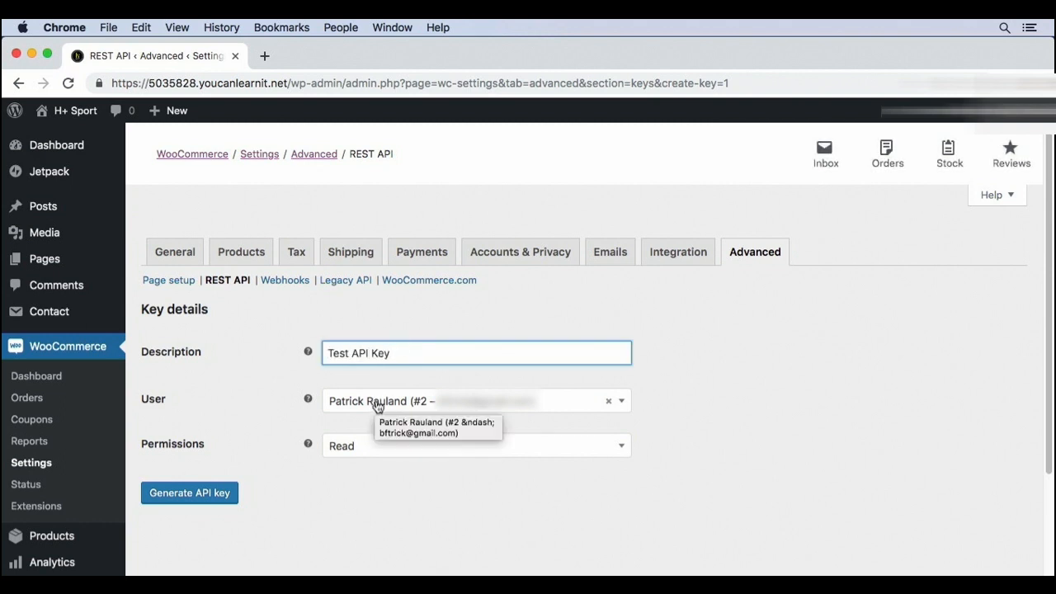
Set the key's permissions to Read/Write and generate the API key.
left_click(395, 466)
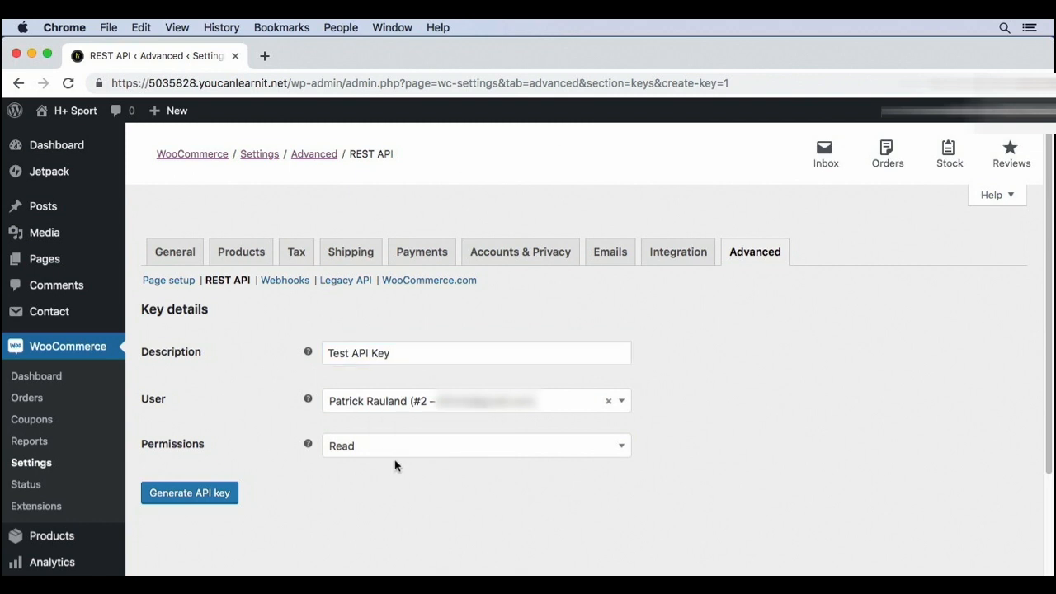
left_click(388, 448)
left_click(389, 500)
left_click(425, 452)
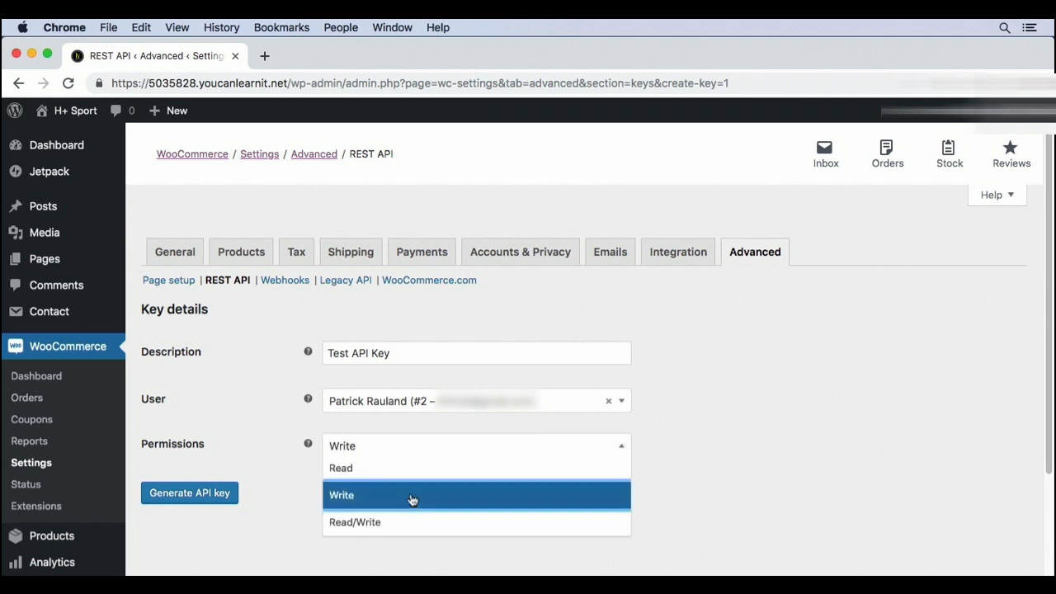
left_click(411, 522)
left_click(412, 500)
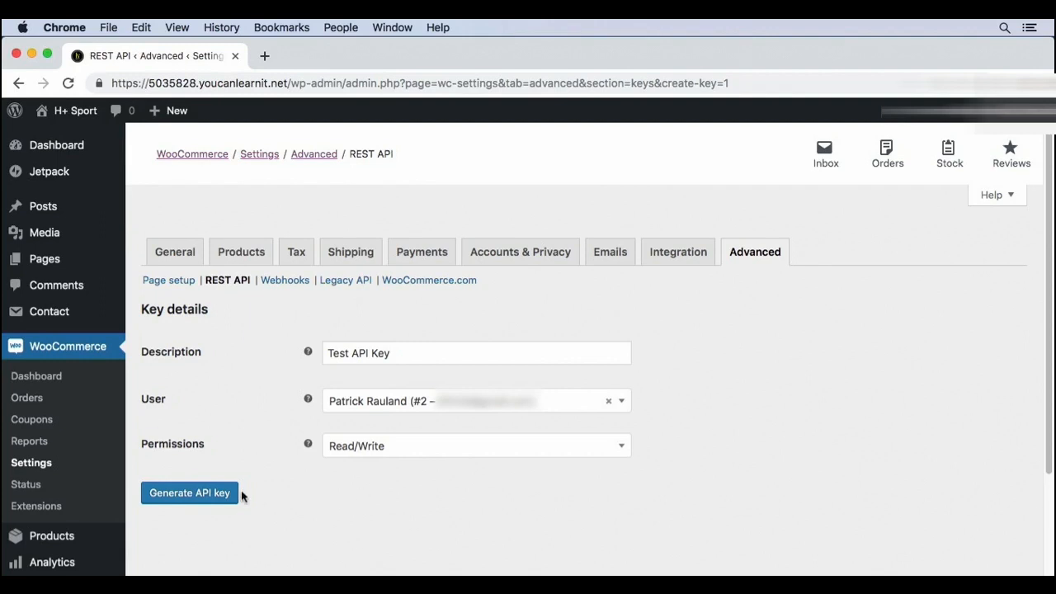
left_click(213, 494)
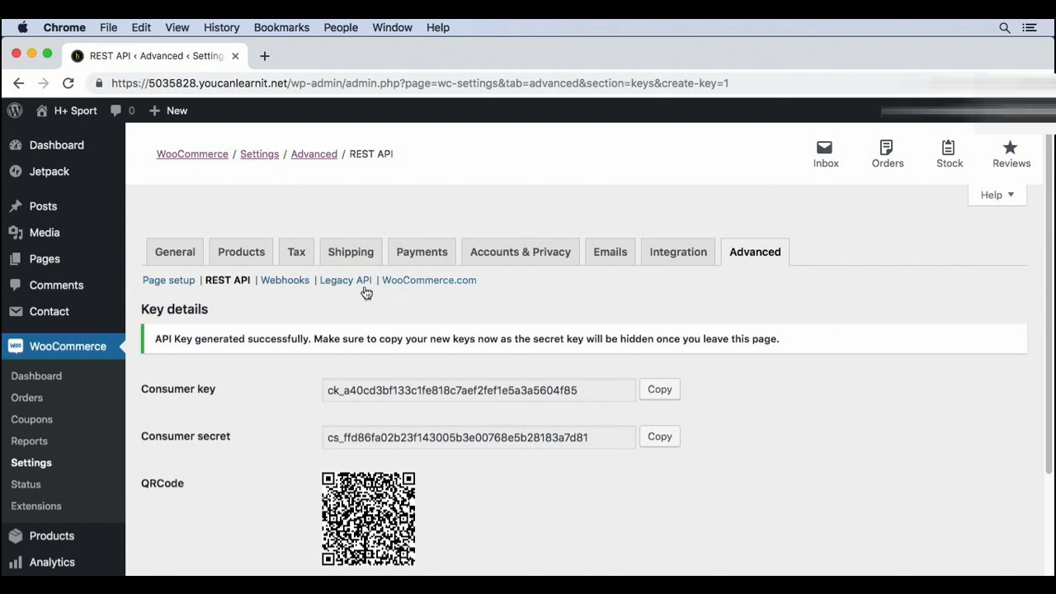
Check the webhooks section and the pages available for the cart page in the page setup.
left_click(288, 281)
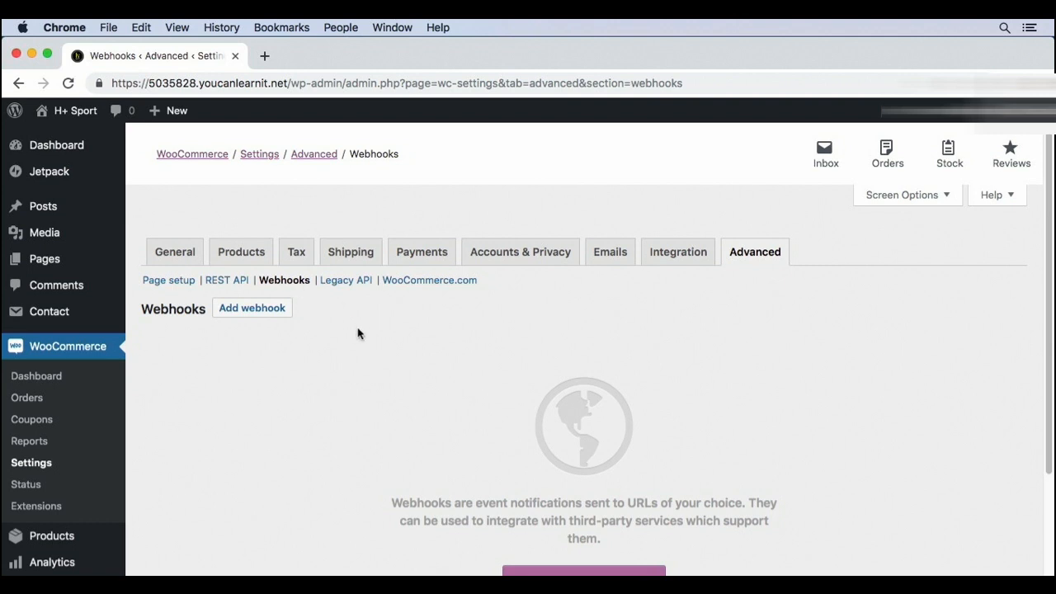
left_click(179, 281)
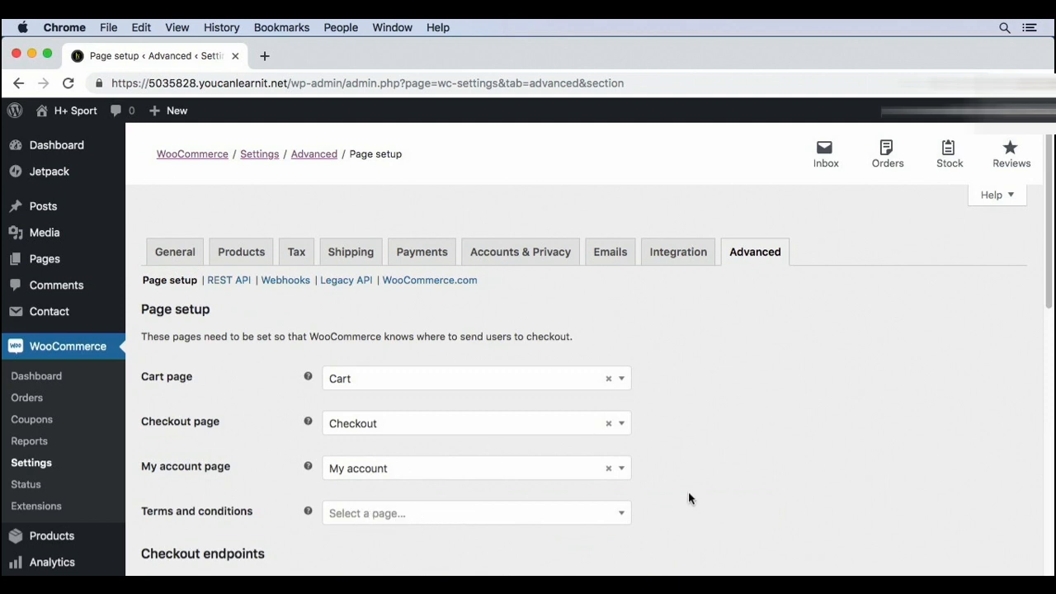
left_click(465, 381)
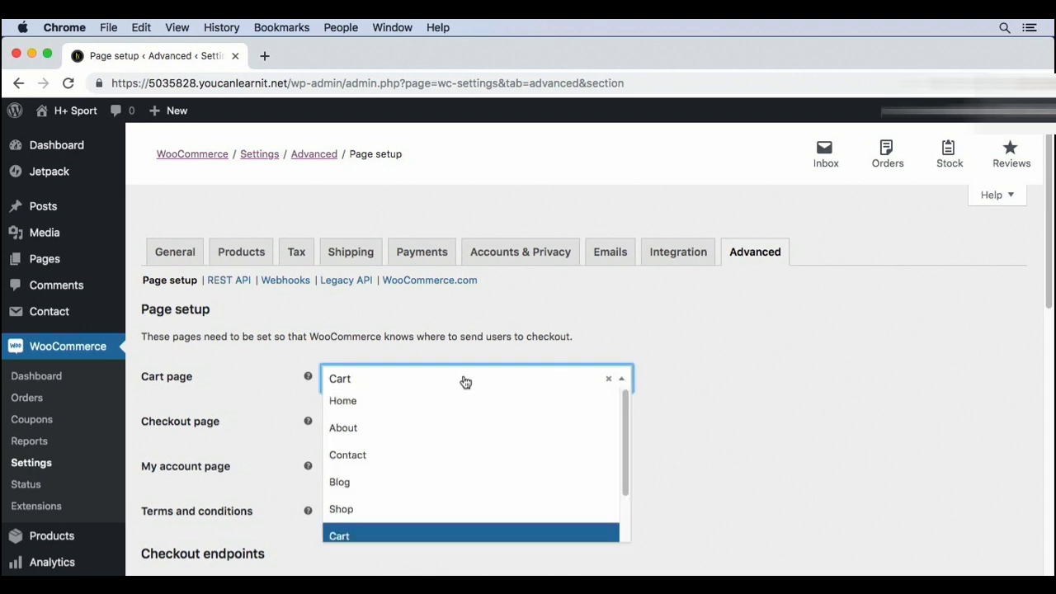
left_click(774, 468)
scroll(784, 493, "down", 3)
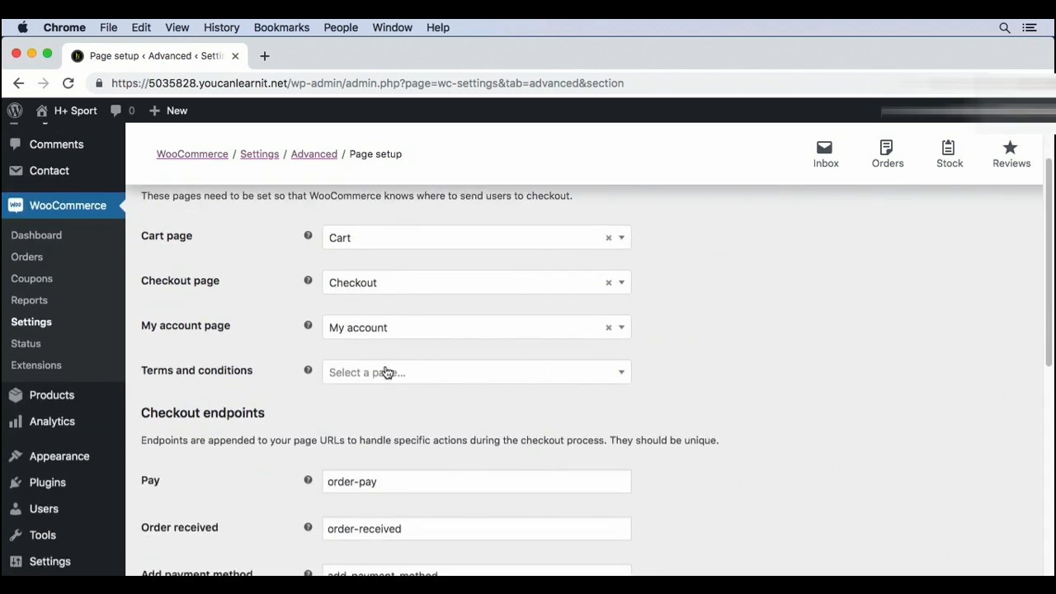
Set the terms and conditions page to About in the page setup.
left_click(386, 372)
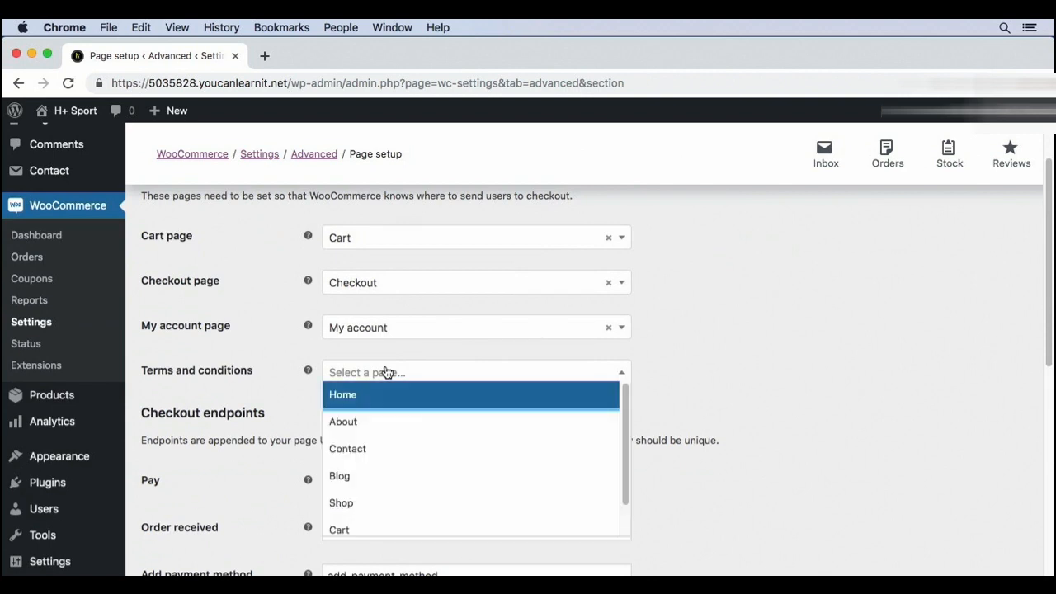
left_click(755, 387)
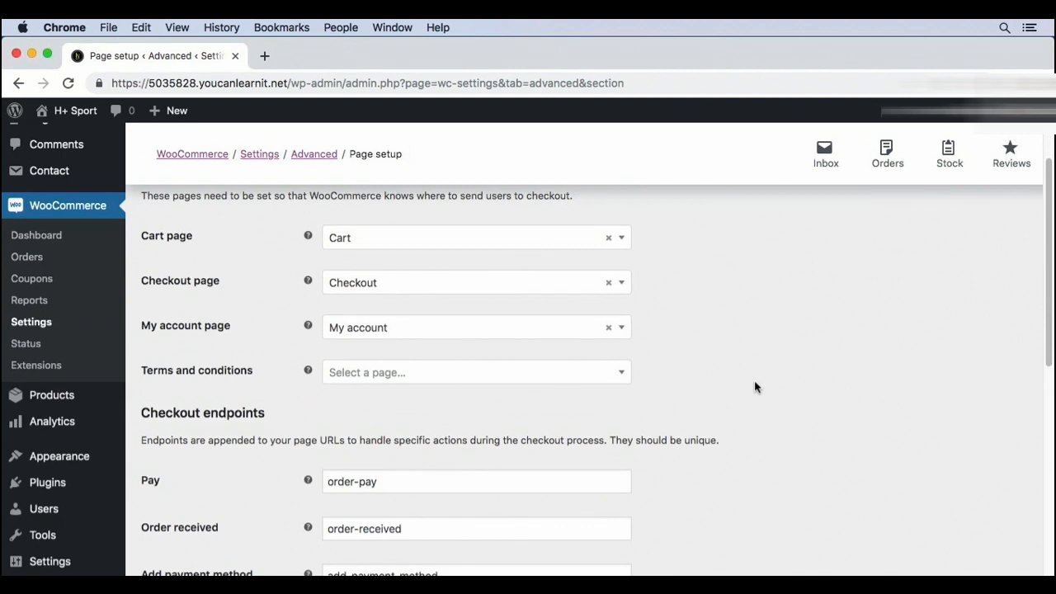
left_click(436, 373)
left_click(396, 425)
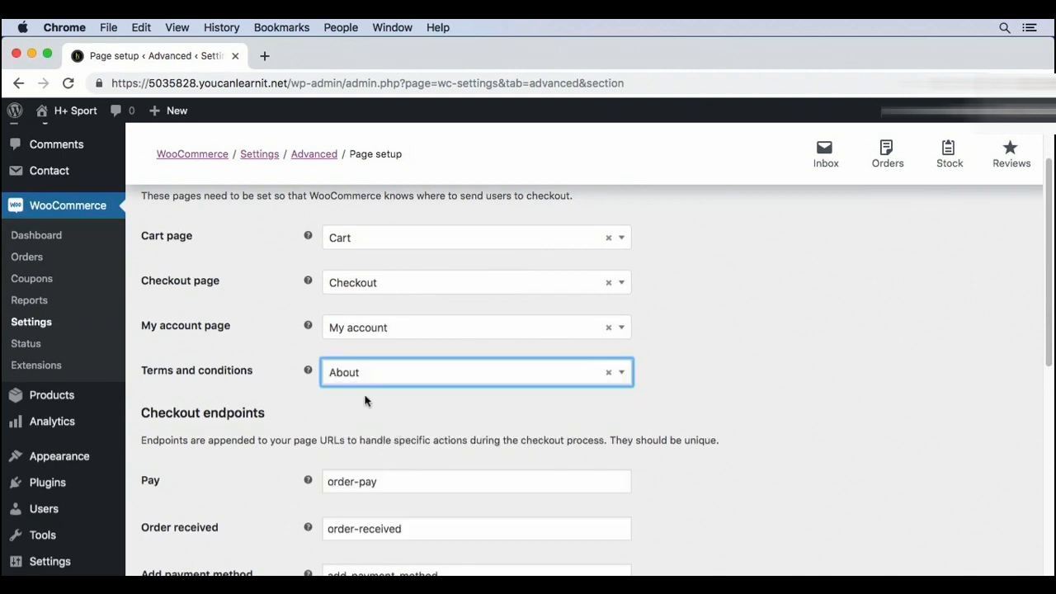
Save the page setup changes and open the store's shop page in a new browser tab.
scroll(360, 382, "down", 10)
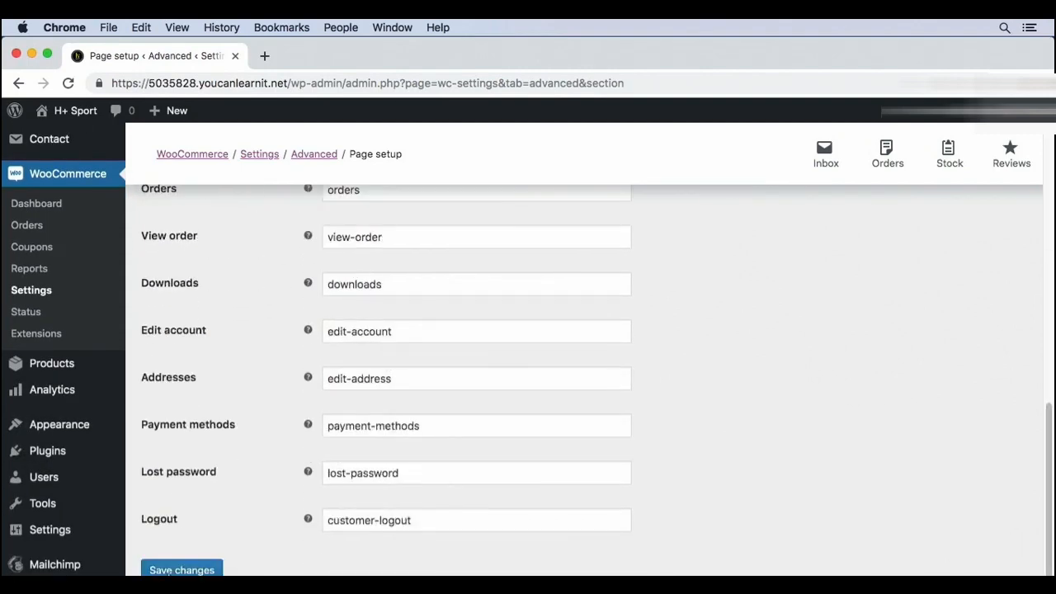
left_click(182, 570)
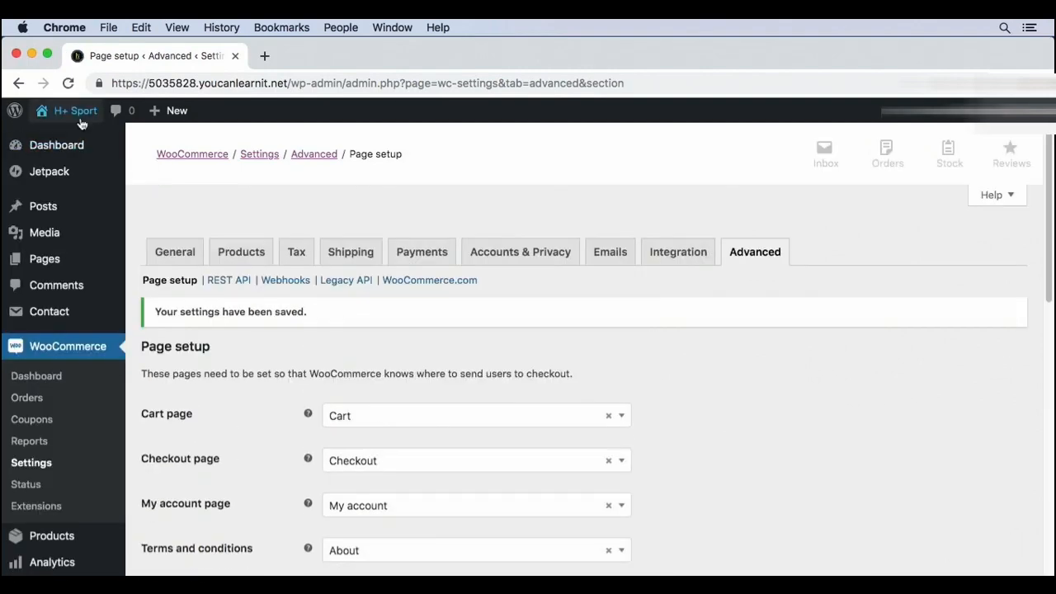
mouse_move(74, 110)
right_click(74, 159)
left_click(132, 165)
left_click(325, 56)
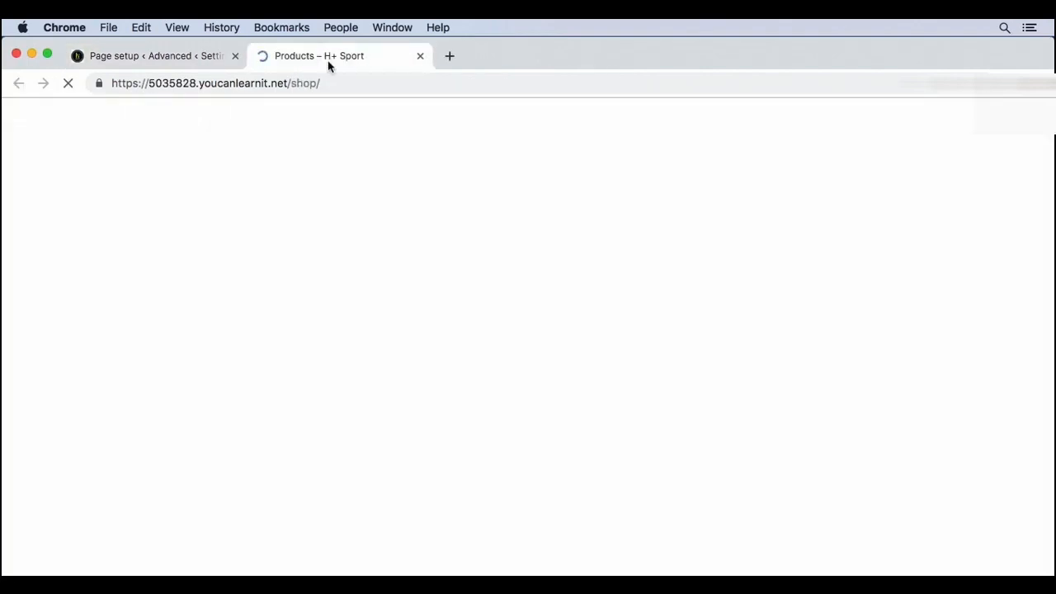
Add the Multi-vitamin product to the cart and view the cart.
scroll(543, 300, "down", 5)
left_click(648, 475)
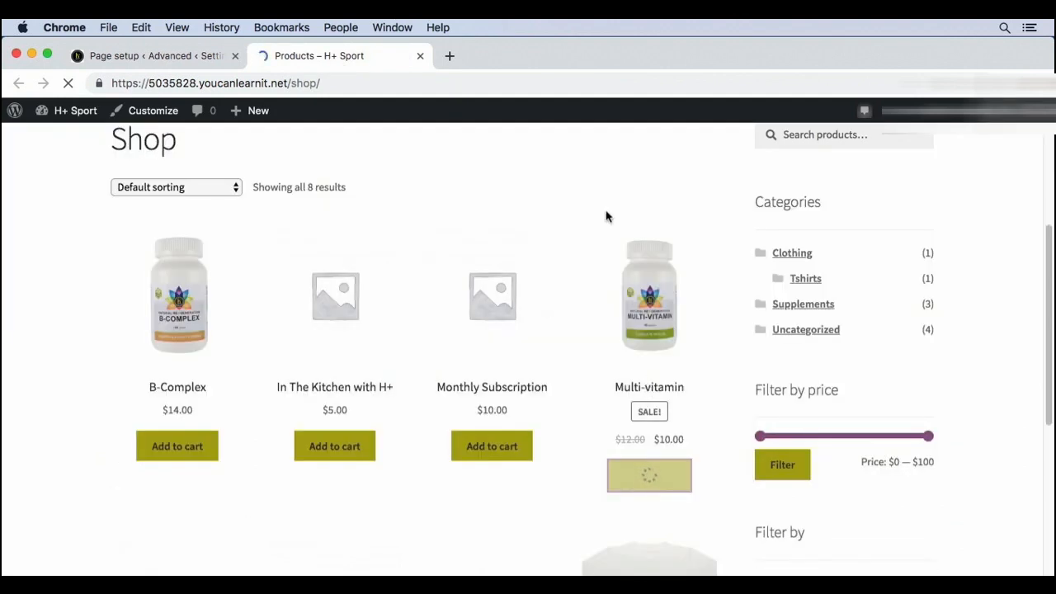
left_click(649, 510)
Proceed from the cart to checkout and agree to the website terms and conditions.
scroll(784, 478, "down", 10)
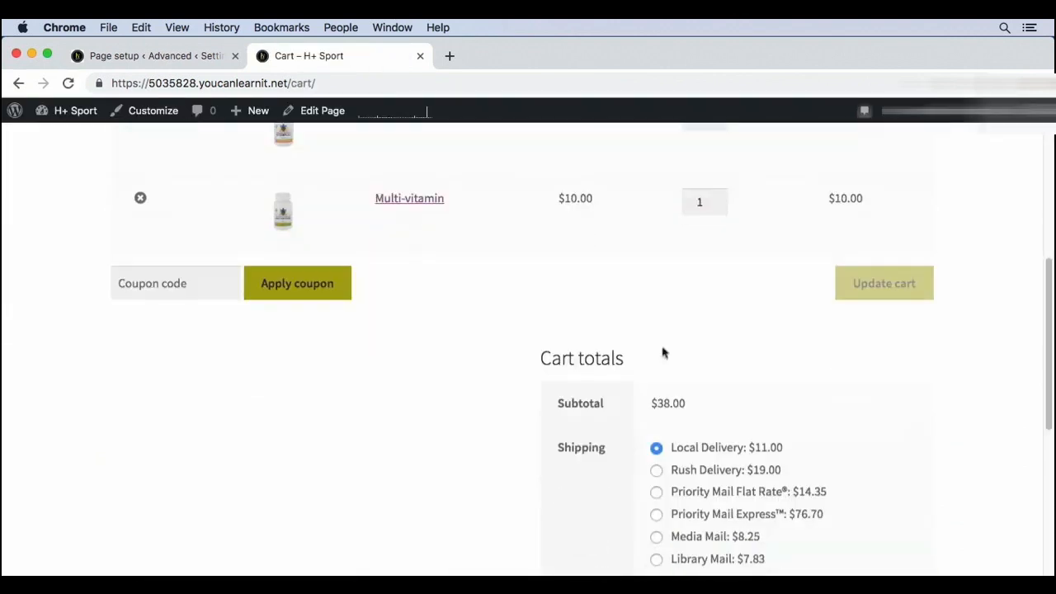
scroll(702, 501, "down", 5)
left_click(688, 311)
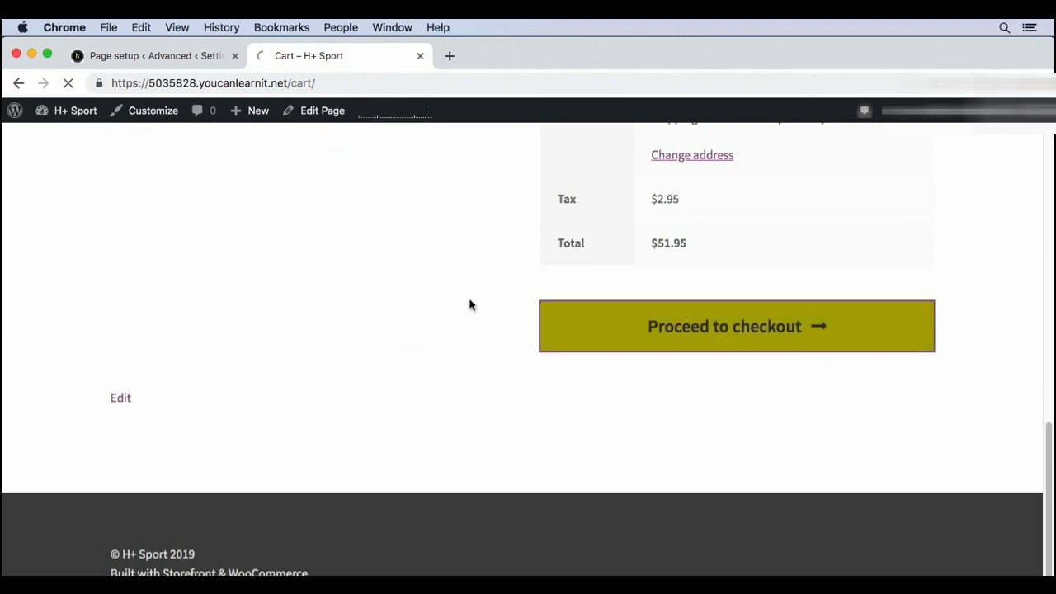
scroll(544, 319, "down", 10)
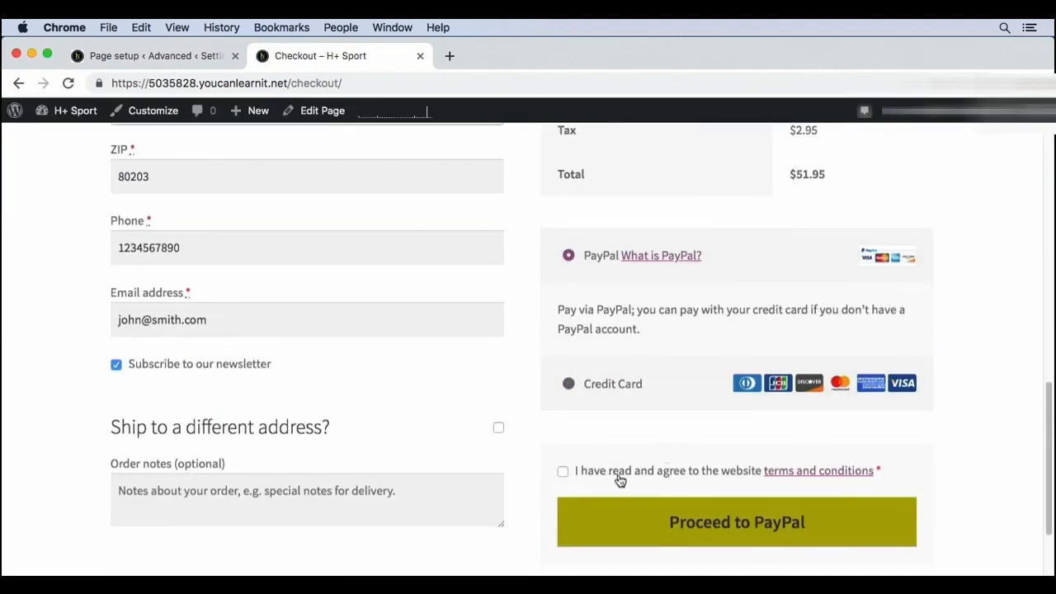
left_click(611, 479)
Return to the WooCommerce page setup settings and review the checkout and account endpoints.
left_click(124, 56)
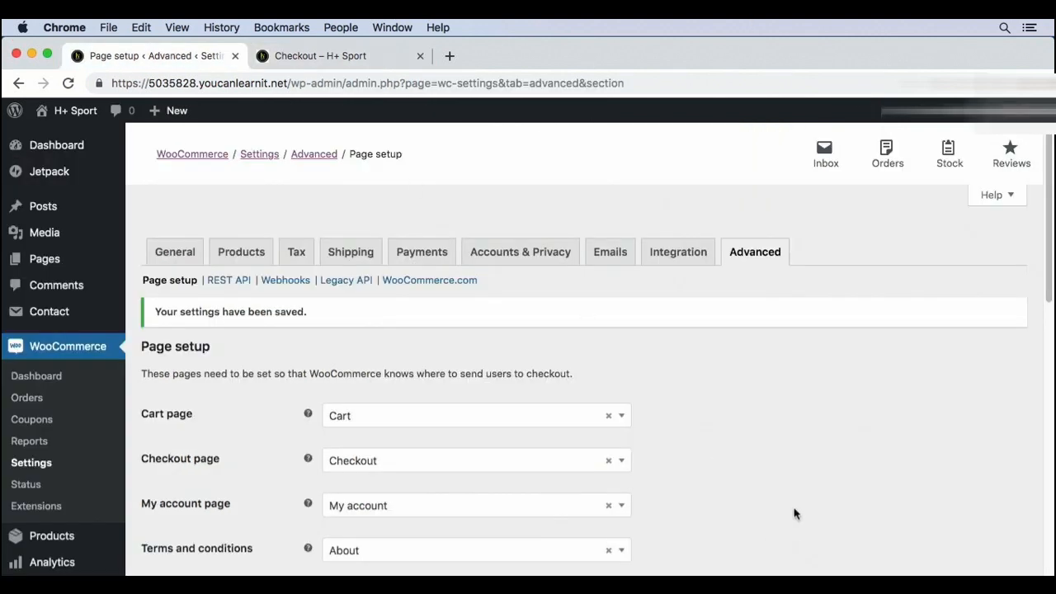
scroll(794, 512, "down", 10)
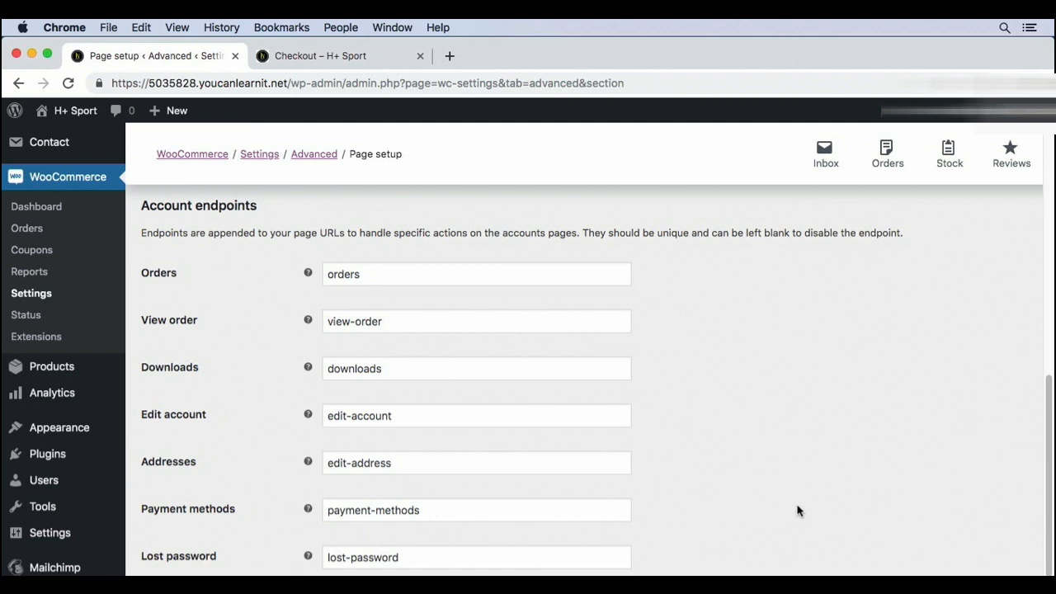
scroll(798, 511, "down", 2)
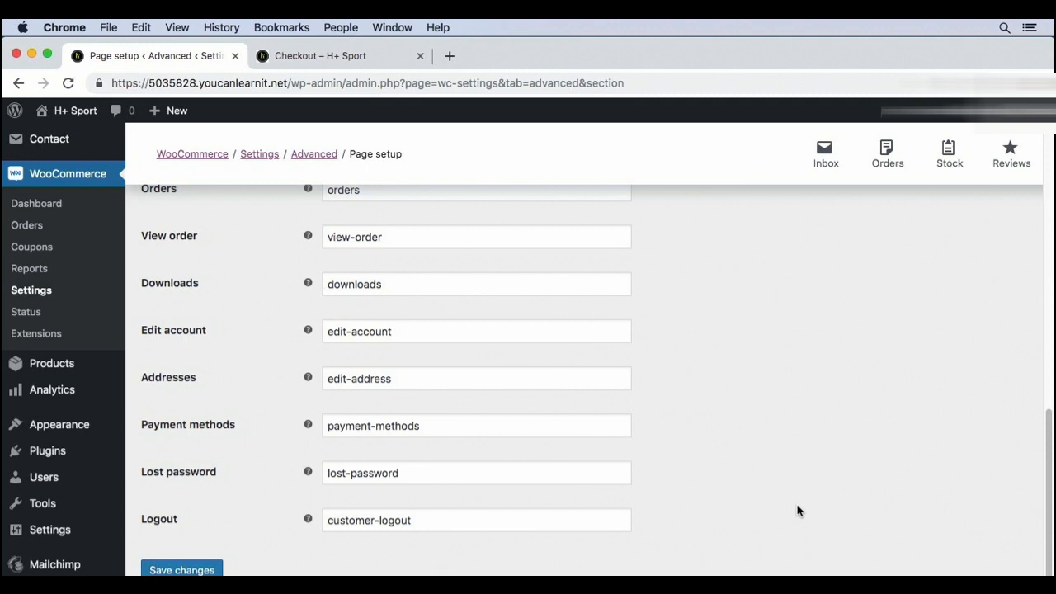
scroll(749, 497, "up", 10)
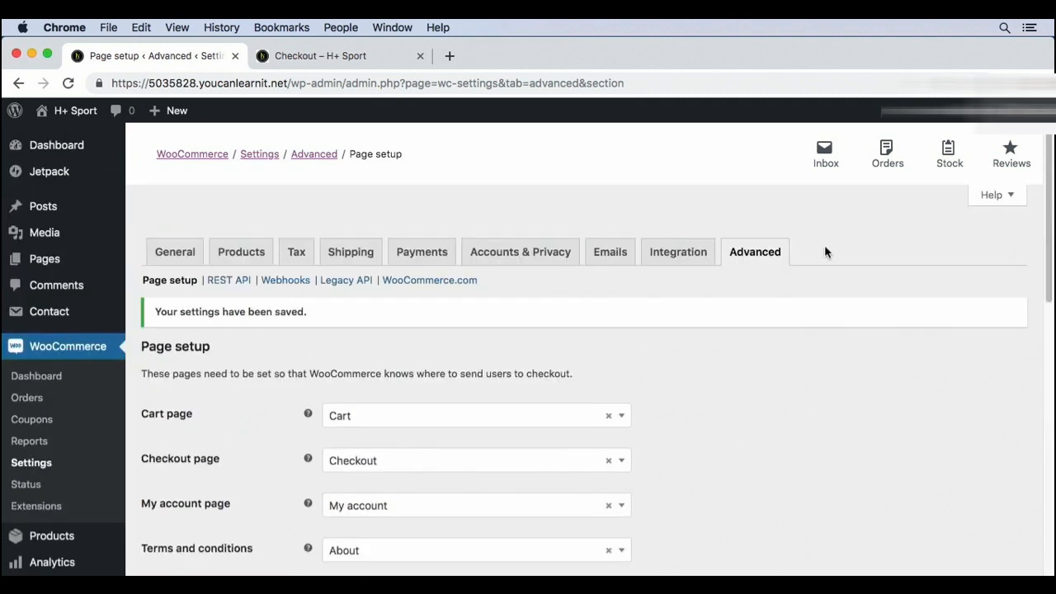